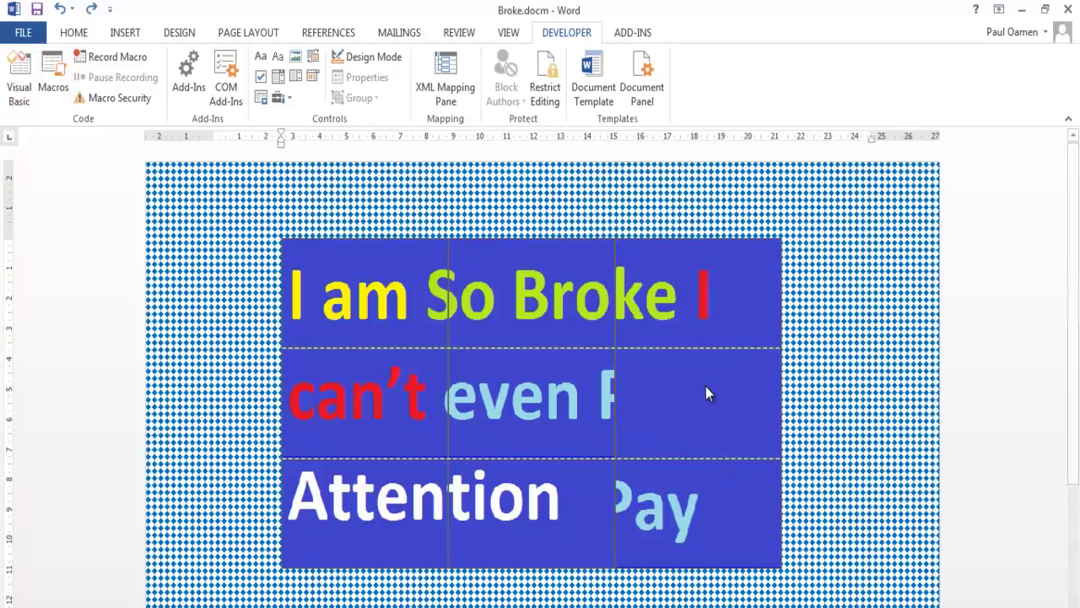
Step: Play the finished three-by-three picture sliding puzzle in Broke.docm, moving tiles into the empty space to demonstrate how it works
{"action": "left_click", "coordinate": [551, 316]}
{"action": "left_click", "coordinate": [559, 434]}
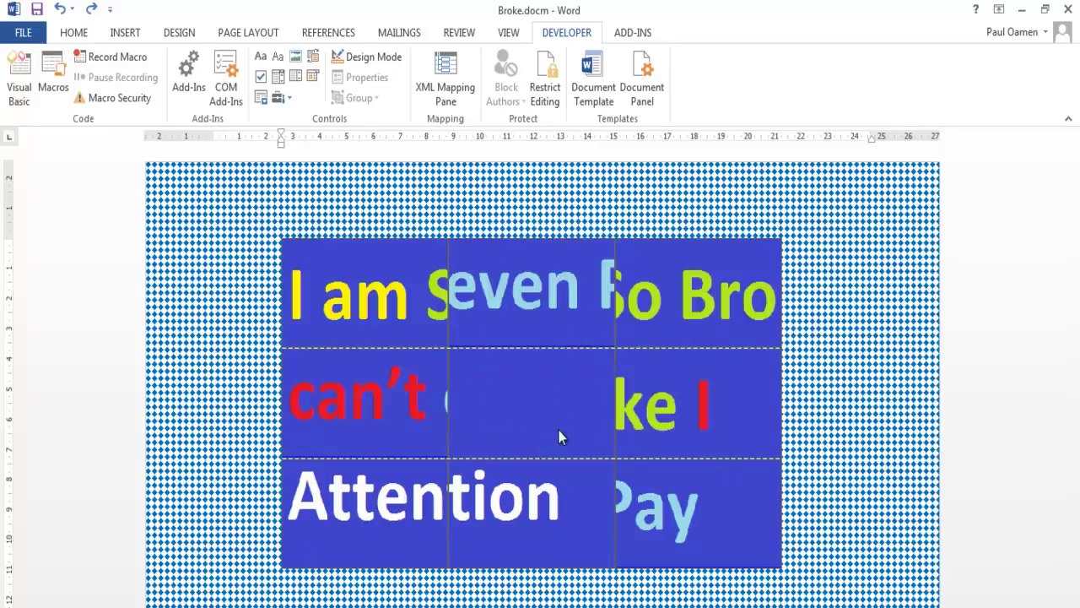
{"action": "left_click", "coordinate": [529, 517]}
{"action": "left_click", "coordinate": [380, 517]}
{"action": "left_click", "coordinate": [351, 405]}
{"action": "left_click", "coordinate": [421, 325]}
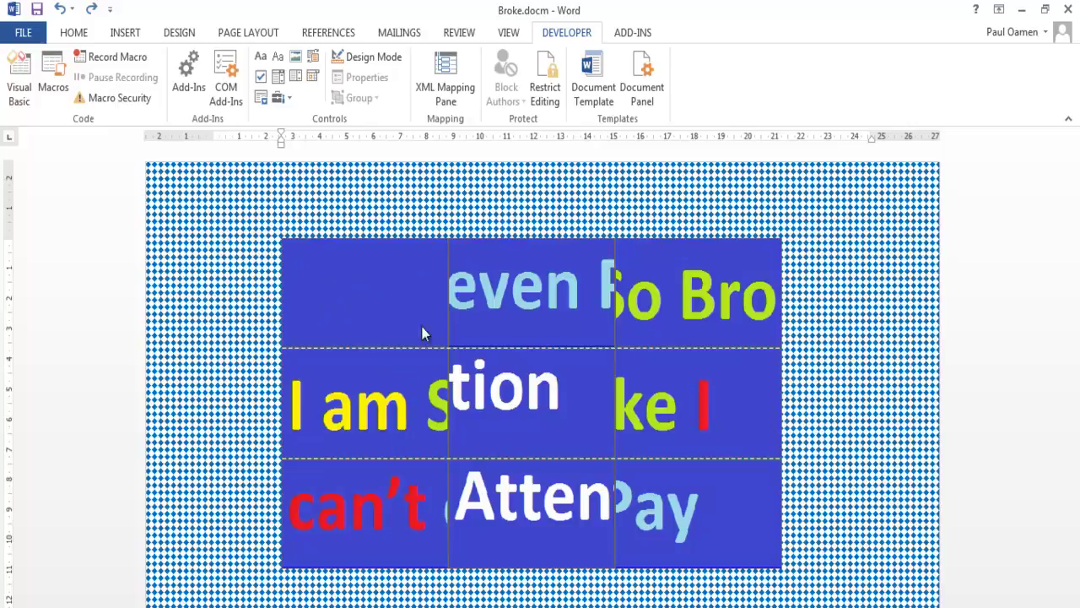
{"action": "left_click", "coordinate": [506, 303]}
{"action": "left_click", "coordinate": [530, 388]}
{"action": "left_click", "coordinate": [529, 518]}
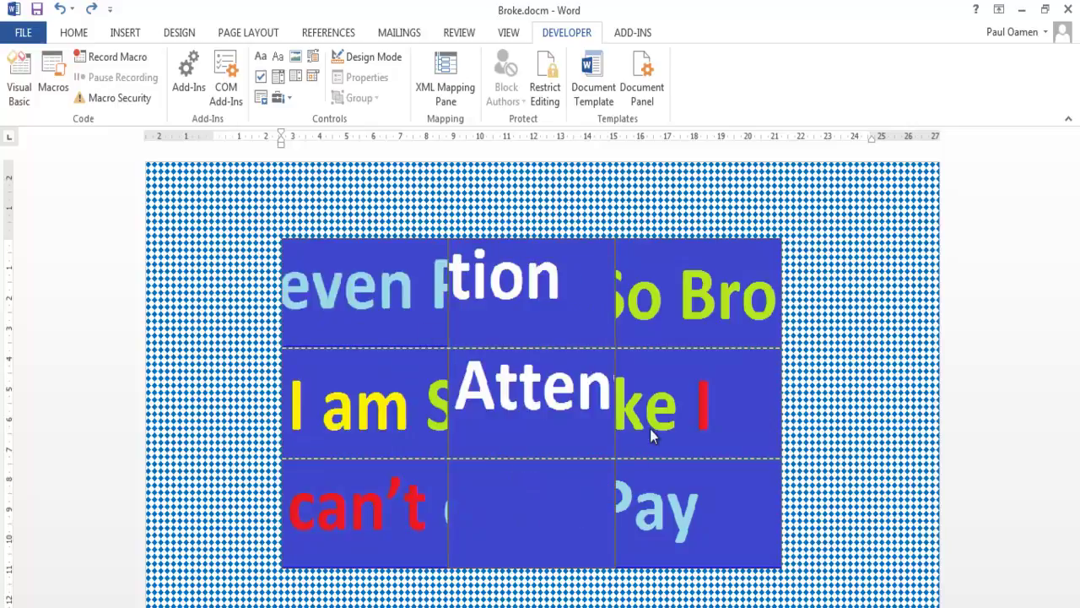
{"action": "left_click", "coordinate": [651, 524]}
{"action": "left_click", "coordinate": [676, 403]}
{"action": "left_click", "coordinate": [721, 301]}
{"action": "left_click", "coordinate": [540, 287]}
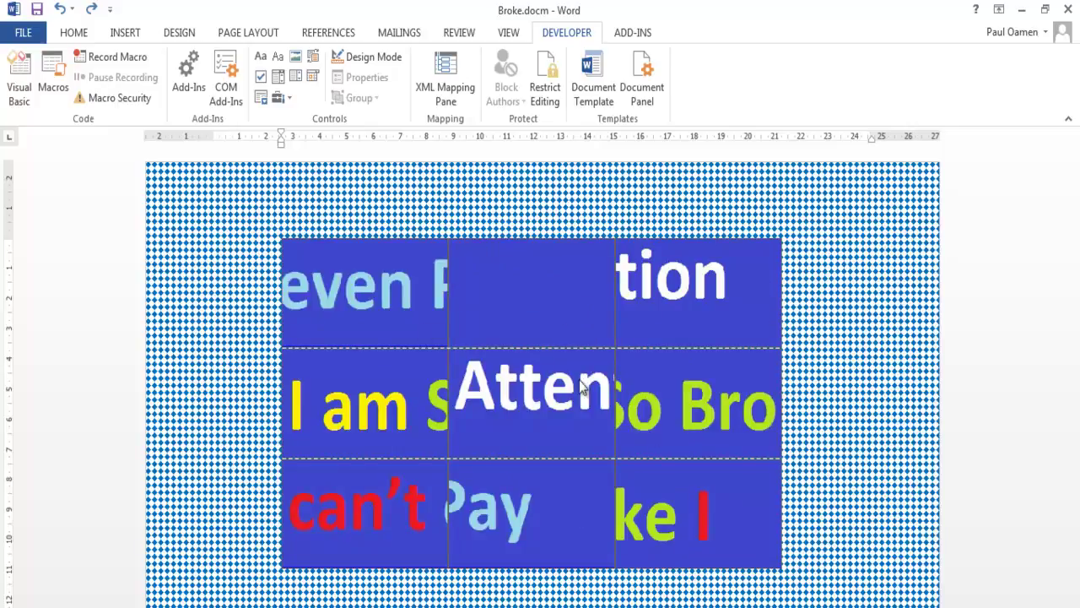
{"action": "left_click", "coordinate": [565, 380]}
{"action": "left_click", "coordinate": [513, 334]}
{"action": "left_click", "coordinate": [682, 309]}
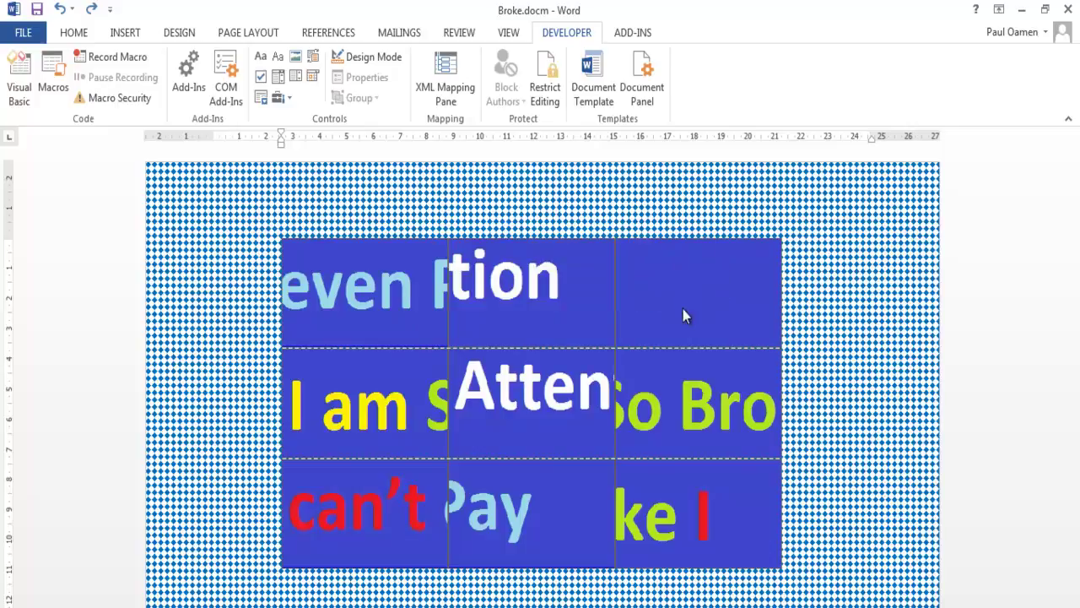
{"action": "left_click", "coordinate": [655, 433]}
{"action": "left_click", "coordinate": [683, 316]}
{"action": "left_click", "coordinate": [594, 303]}
{"action": "left_click", "coordinate": [557, 414]}
{"action": "left_click", "coordinate": [402, 422]}
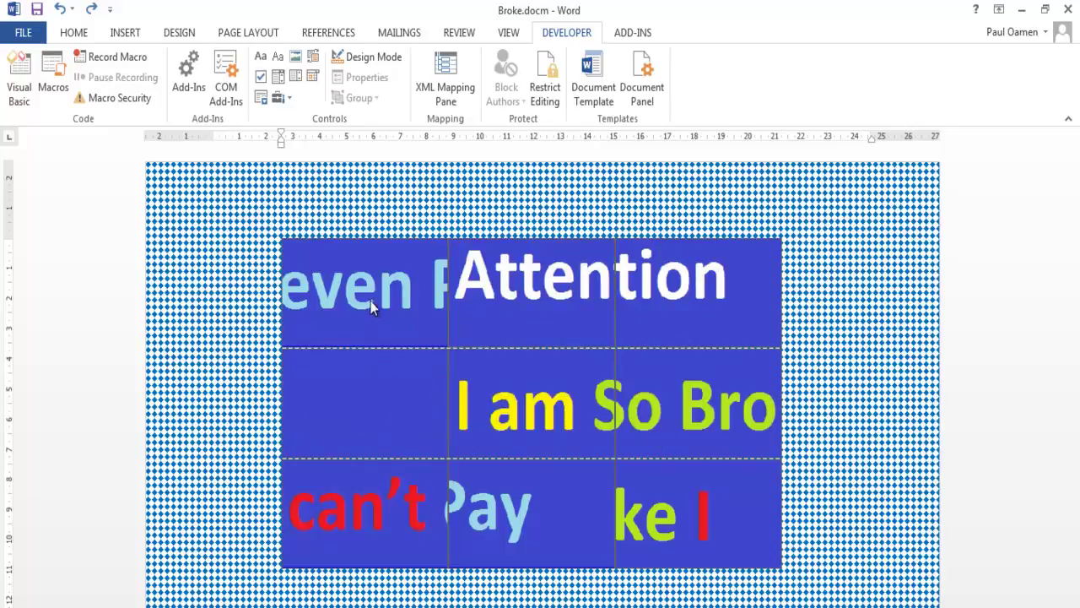
{"action": "left_click", "coordinate": [374, 305]}
{"action": "left_click", "coordinate": [557, 302]}
{"action": "left_click", "coordinate": [522, 406]}
{"action": "left_click", "coordinate": [438, 422]}
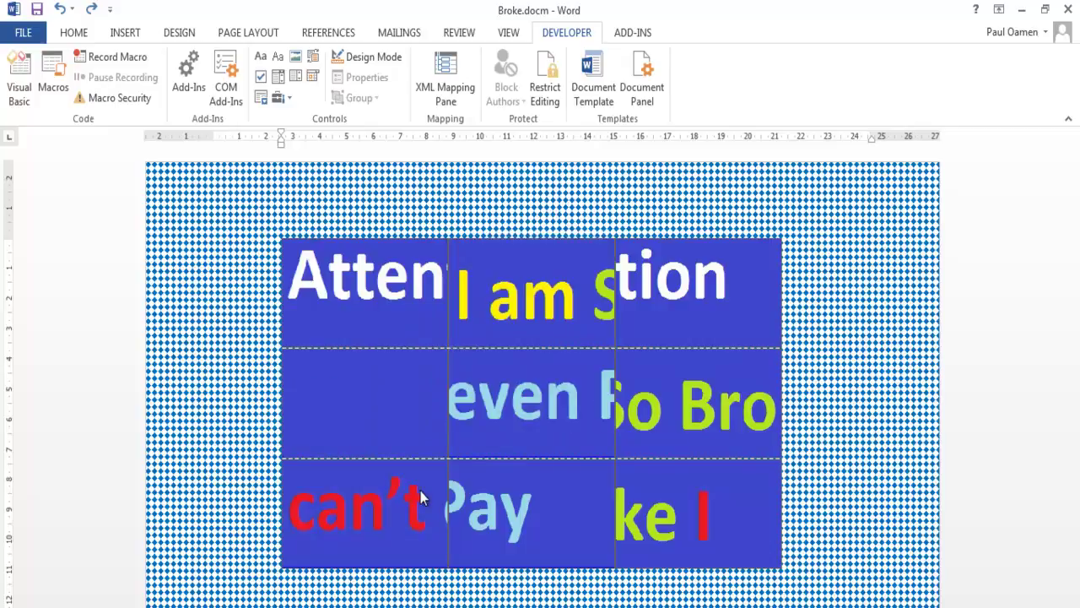
{"action": "left_click", "coordinate": [425, 498]}
{"action": "left_click", "coordinate": [479, 507]}
{"action": "left_click", "coordinate": [521, 405]}
{"action": "left_click", "coordinate": [381, 392]}
{"action": "left_click", "coordinate": [388, 506]}
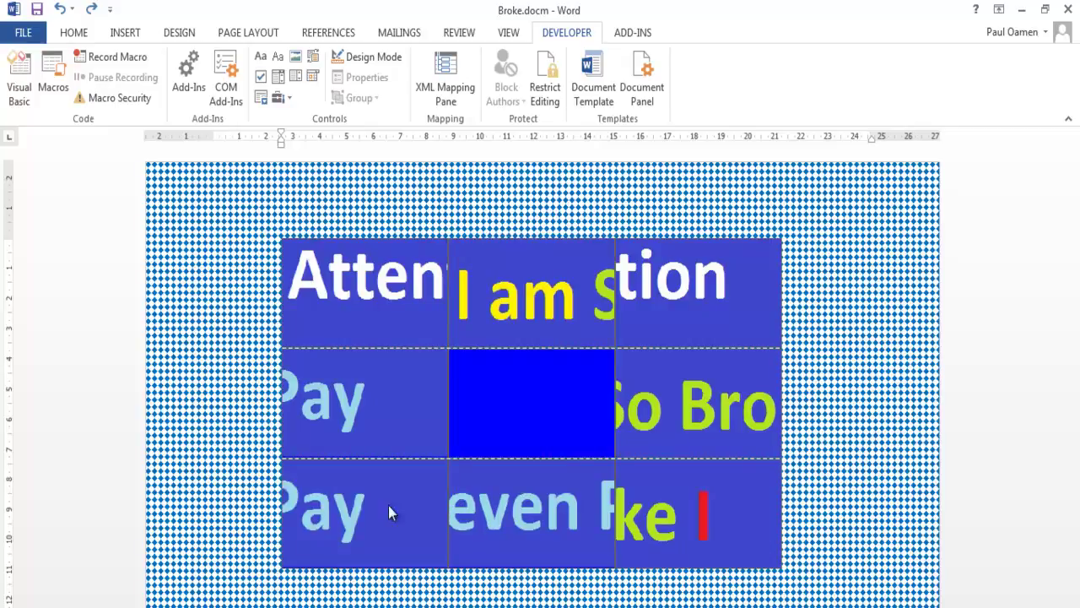
{"action": "left_click", "coordinate": [577, 510]}
{"action": "left_click", "coordinate": [672, 501]}
{"action": "left_click", "coordinate": [691, 406]}
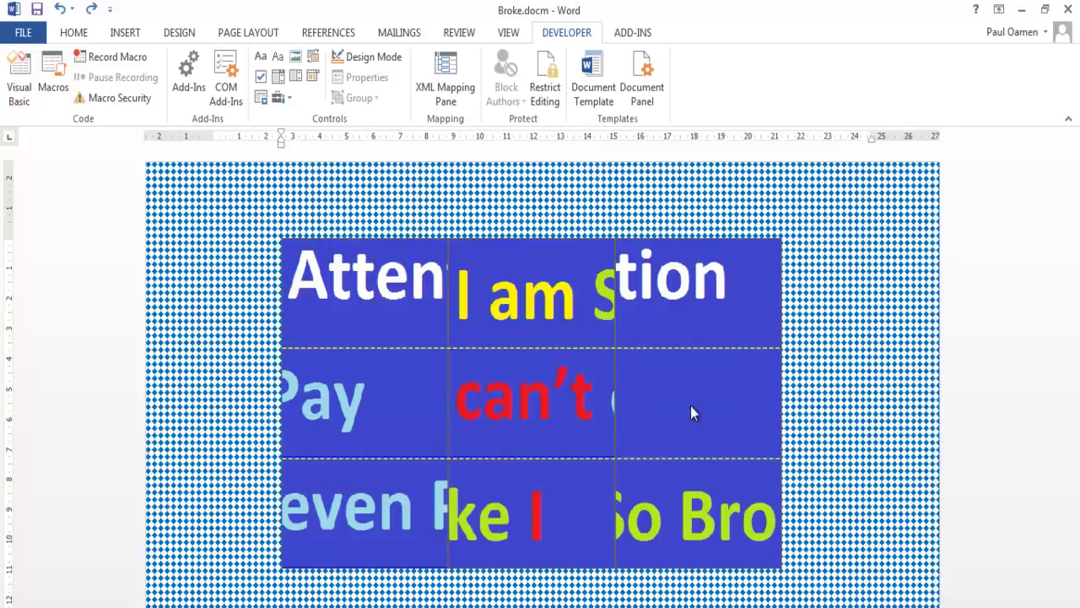
{"action": "left_click", "coordinate": [560, 391]}
{"action": "left_click", "coordinate": [559, 314]}
{"action": "left_click", "coordinate": [648, 296]}
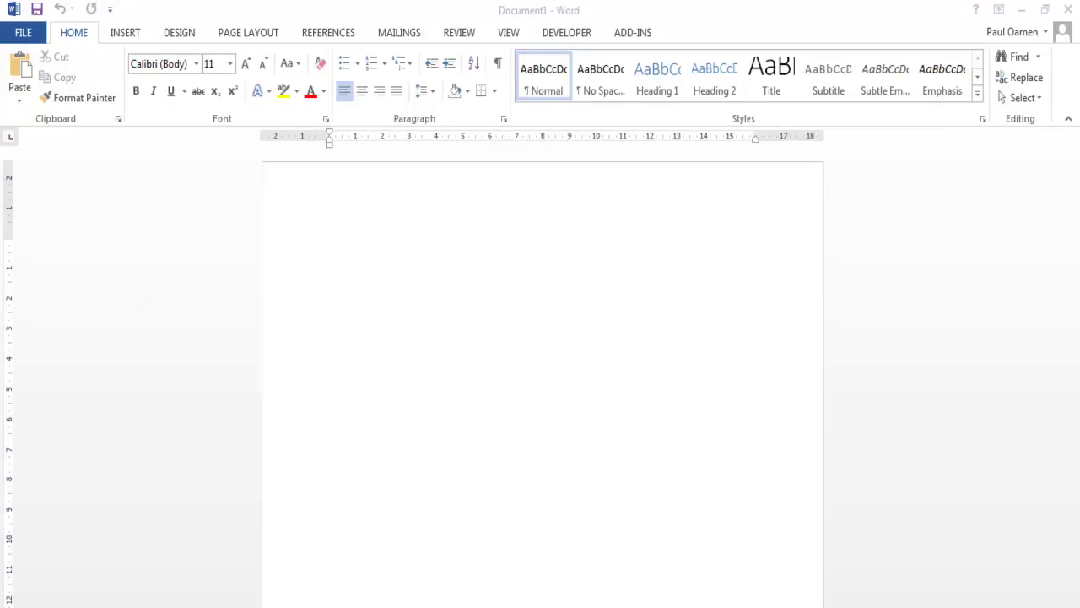
Step: Switch to the blank document and set its page orientation to landscape
{"action": "left_click", "coordinate": [481, 279]}
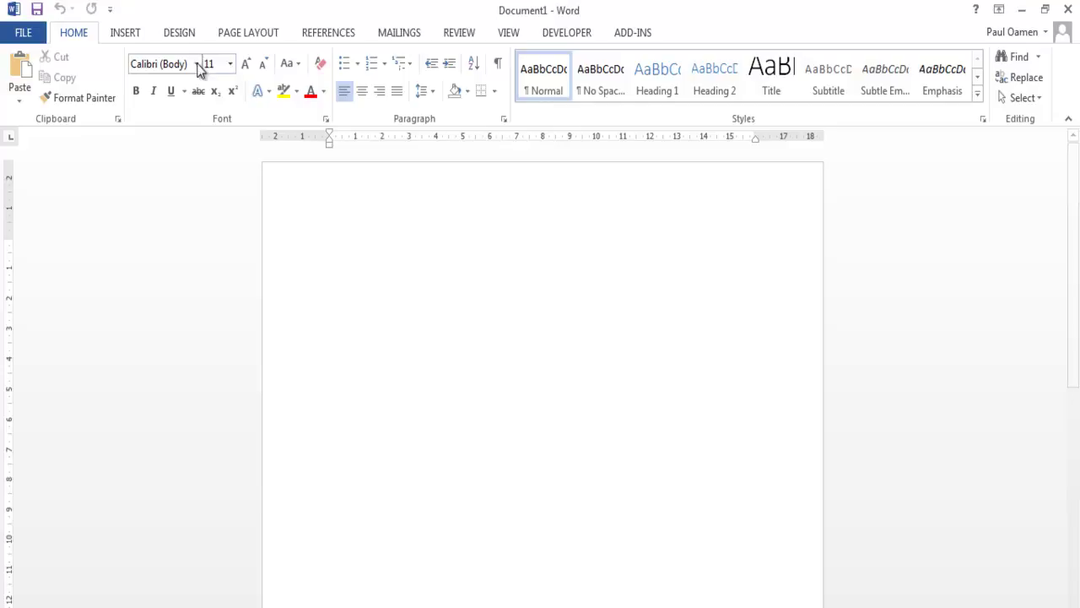
{"action": "left_click", "coordinate": [264, 38]}
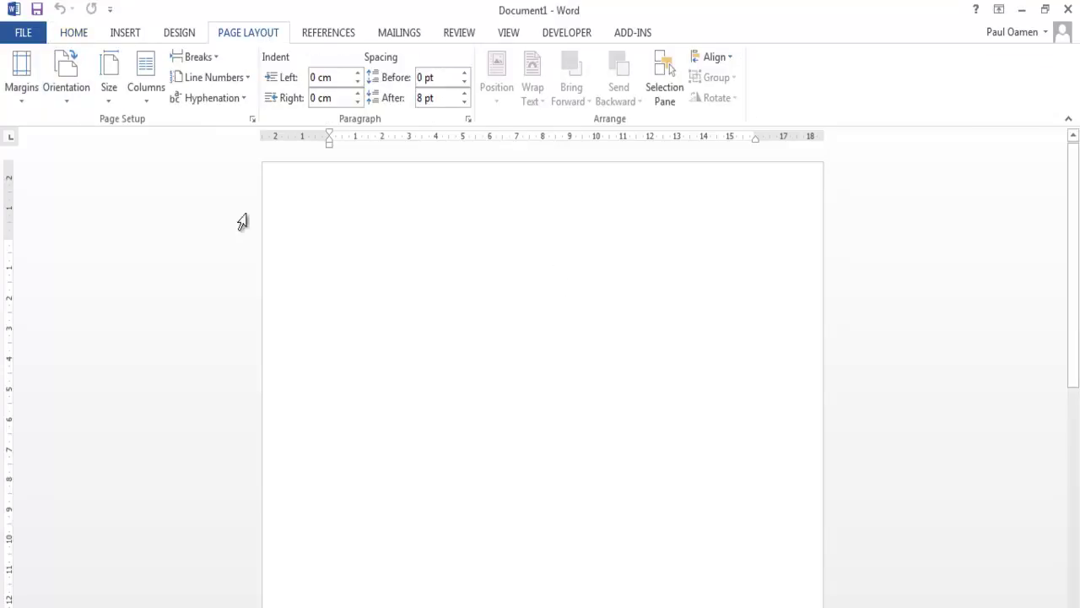
{"action": "left_click", "coordinate": [66, 89]}
{"action": "left_click", "coordinate": [106, 169]}
Step: Insert an ActiveX Image control at the start of the blank page
{"action": "left_click", "coordinate": [566, 32]}
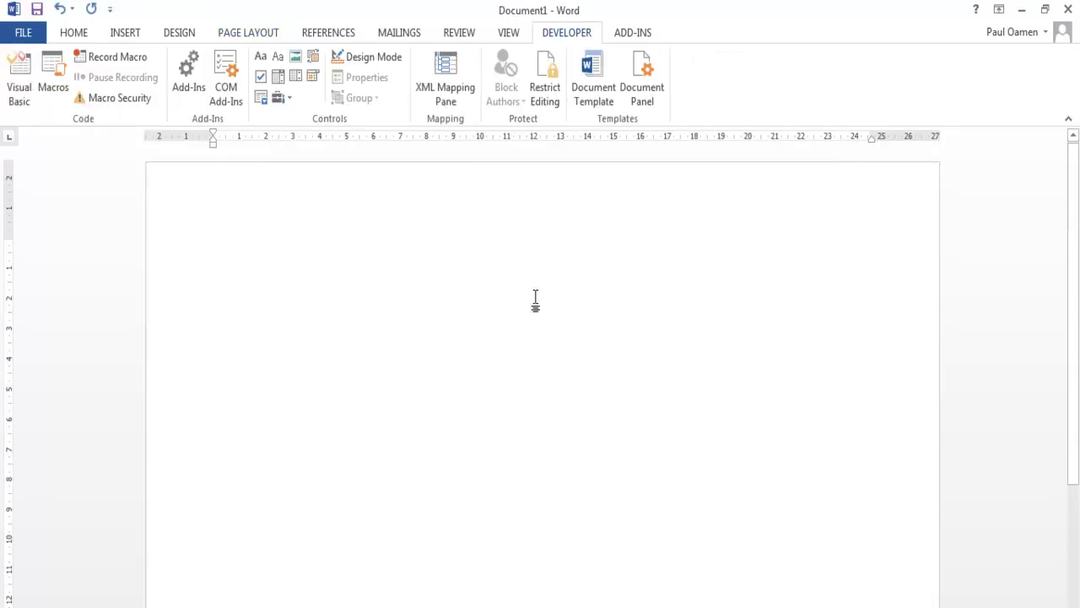
{"action": "left_click", "coordinate": [292, 99]}
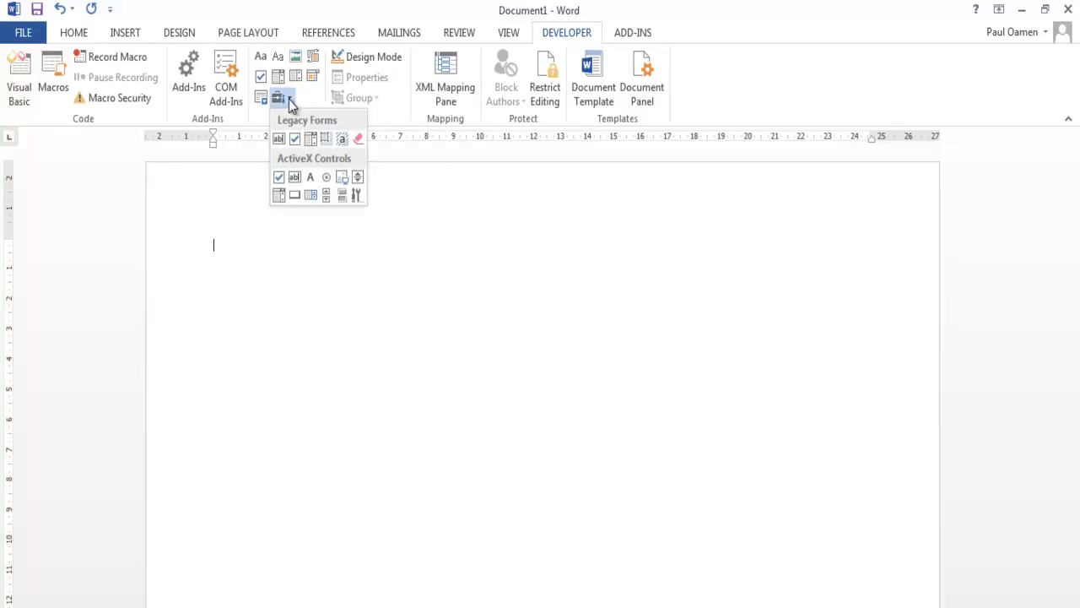
{"action": "left_click", "coordinate": [343, 178]}
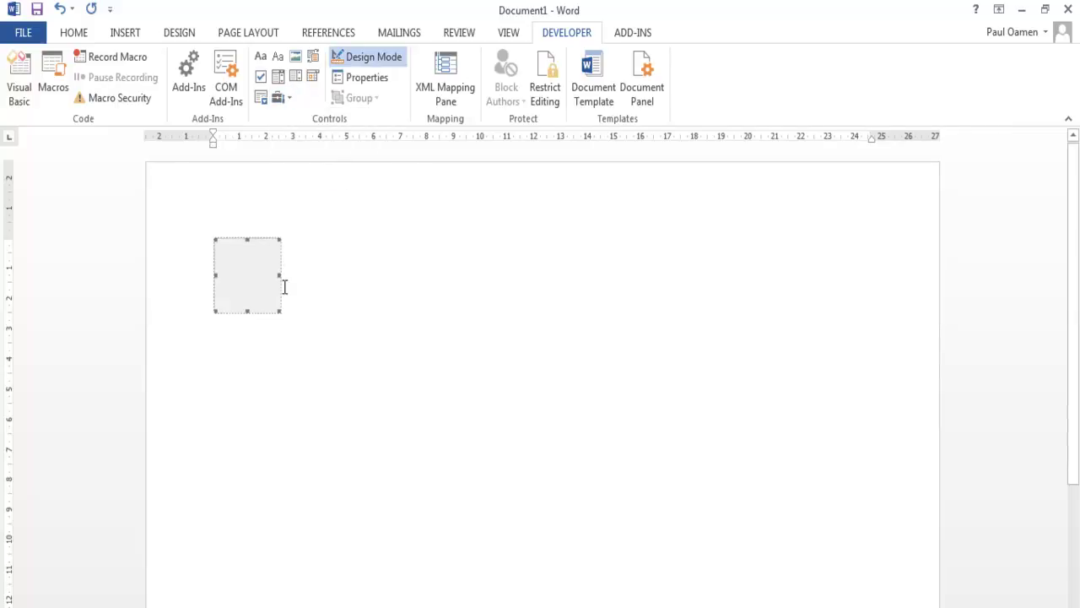
Step: Set the image control's Height to 103 and Width to 176.65, closing its properties when done
{"action": "left_click", "coordinate": [375, 81]}
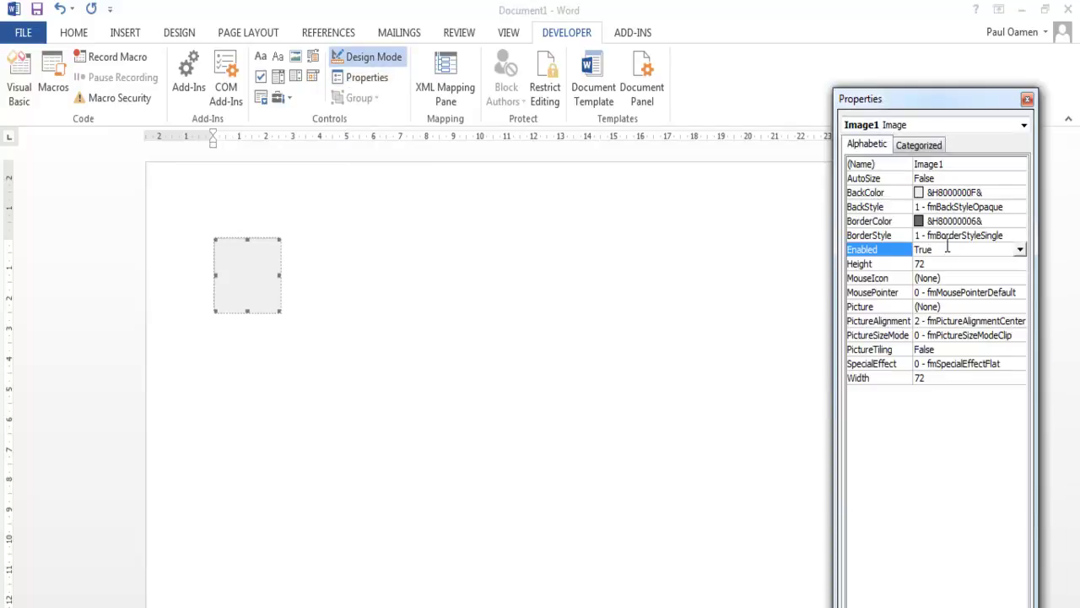
{"action": "left_click", "coordinate": [933, 264]}
{"action": "double_click", "coordinate": [918, 264]}
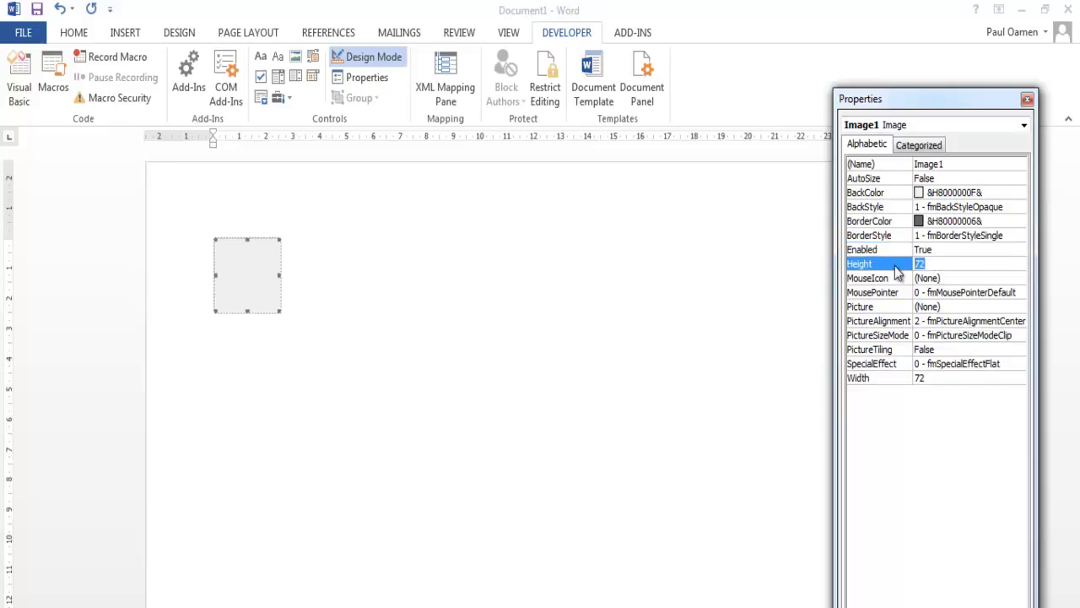
{"action": "type", "text": "103"}
{"action": "left_click", "coordinate": [931, 378]}
{"action": "double_click", "coordinate": [930, 377]}
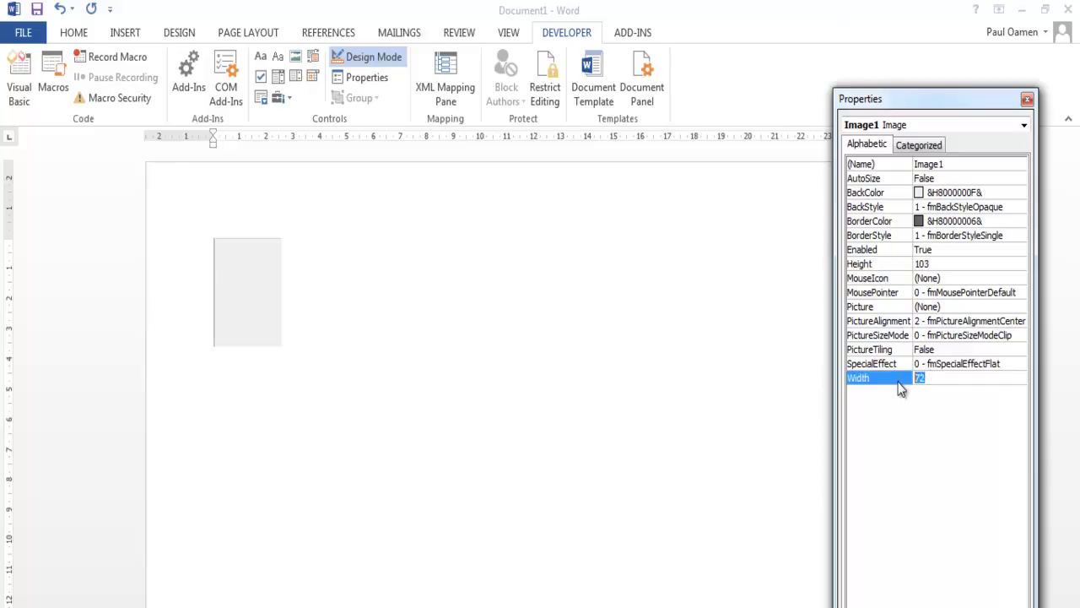
{"action": "type", "text": "176.65"}
{"action": "key", "text": "Return"}
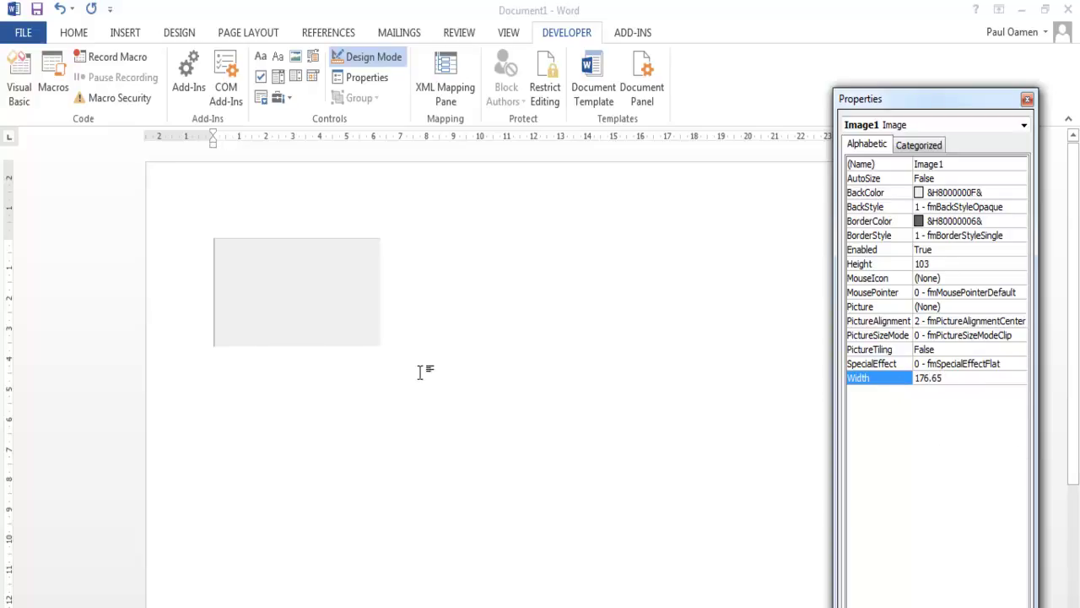
{"action": "left_click", "coordinate": [540, 391]}
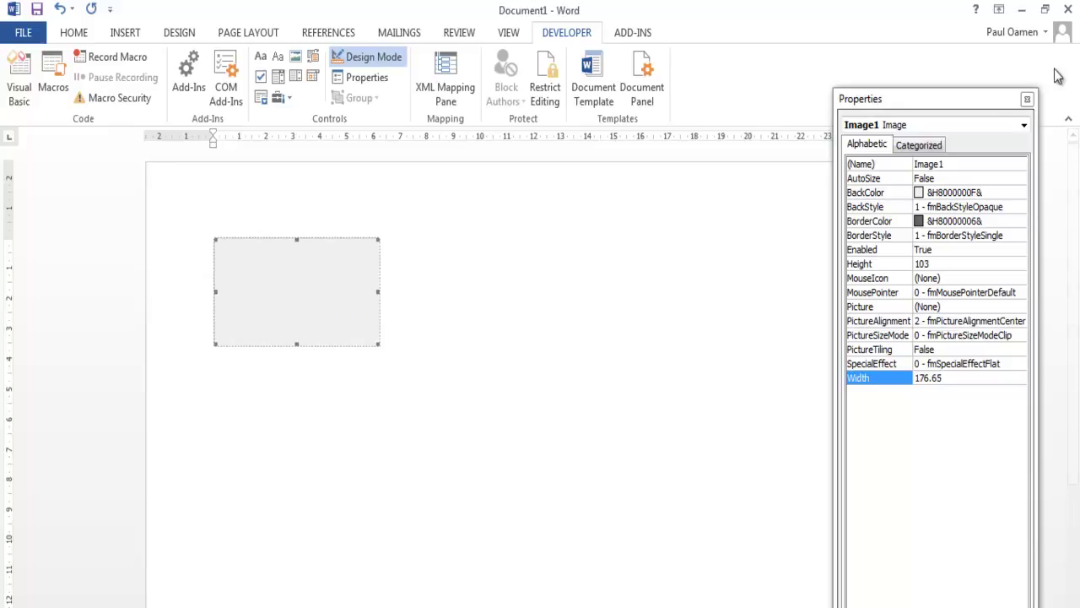
{"action": "left_click", "coordinate": [1027, 99]}
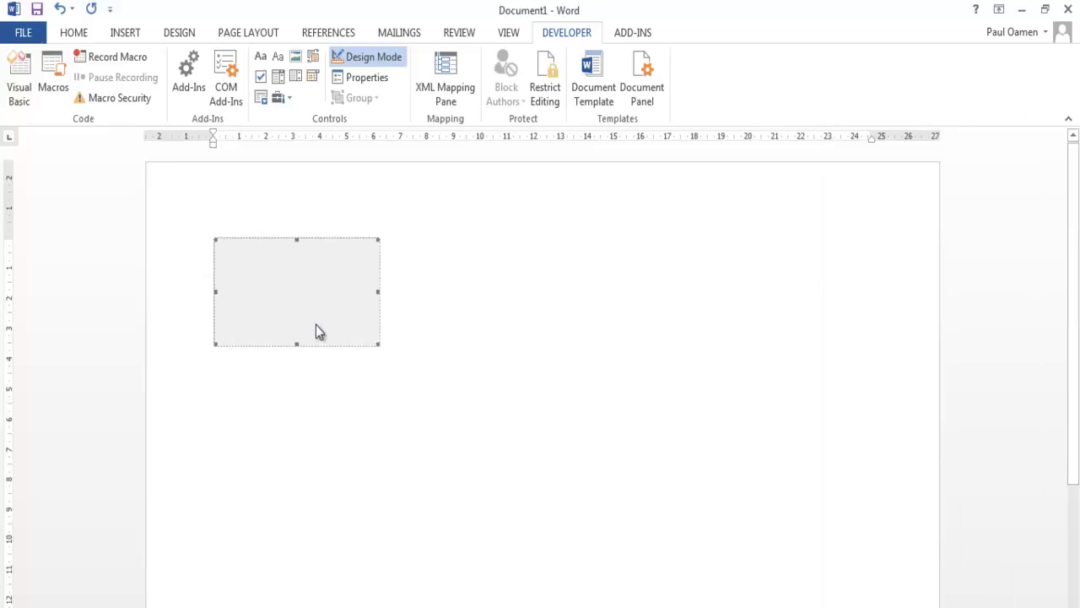
Step: Paste eight copies of the image control after the first one to form a three-by-three grid
{"action": "left_click", "coordinate": [454, 314]}
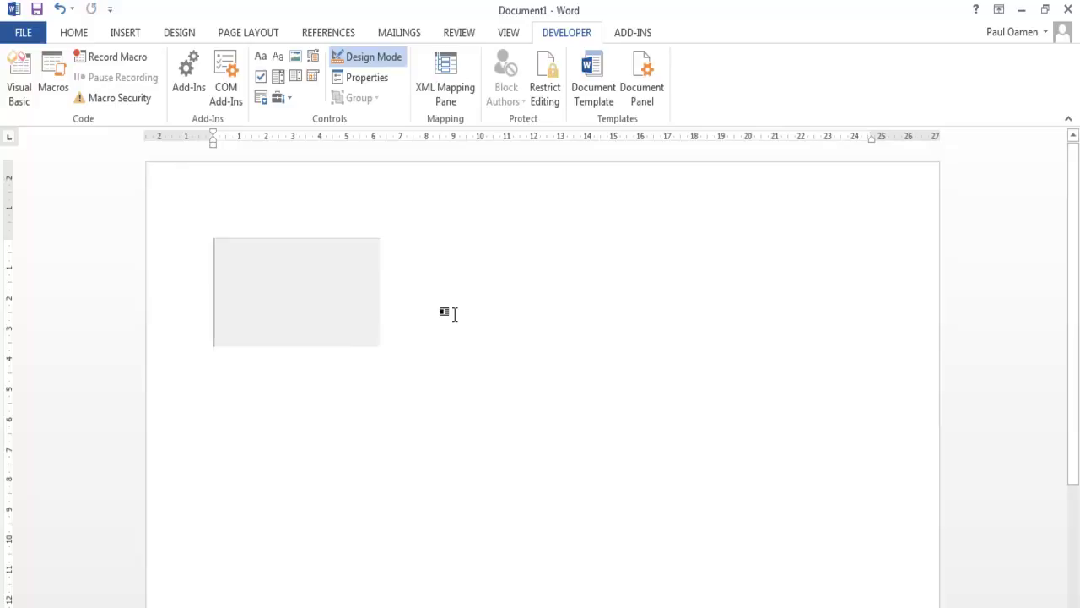
{"action": "key", "text": "ctrl+v"}
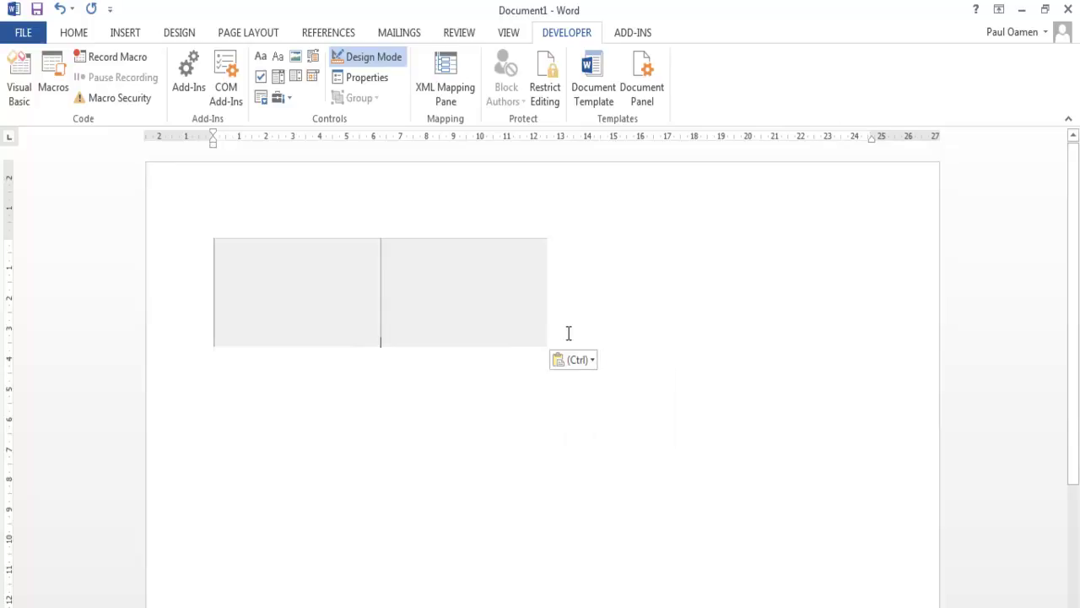
{"action": "key", "text": "ctrl+v"}
{"action": "key", "text": "ctrl+v"}
{"action": "key", "text": "ctrl+v"}
{"action": "key", "text": "ctrl+v"}
{"action": "key", "text": "ctrl+v"}
{"action": "key", "text": "ctrl+v"}
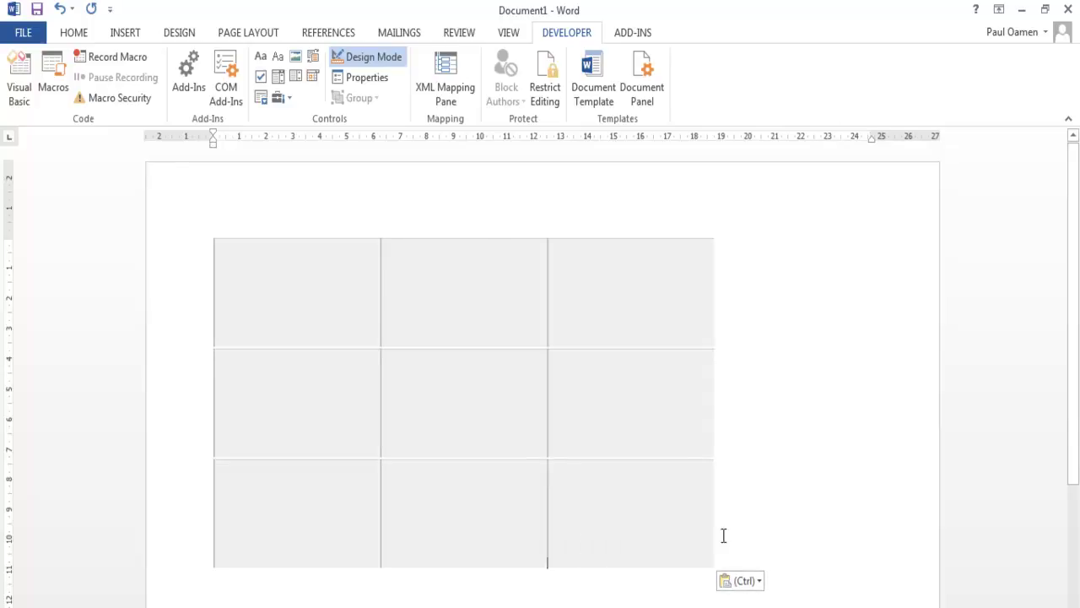
{"action": "key", "text": "ctrl+v"}
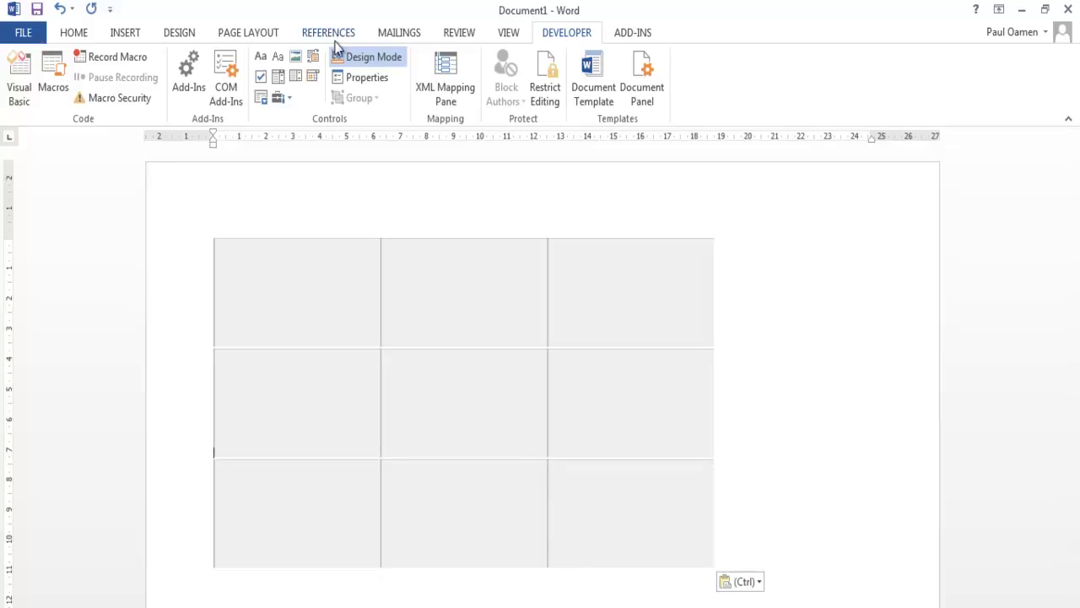
Step: Fill the page background with the Sphere pattern using a dark blue theme colour as the foreground
{"action": "left_click", "coordinate": [182, 33]}
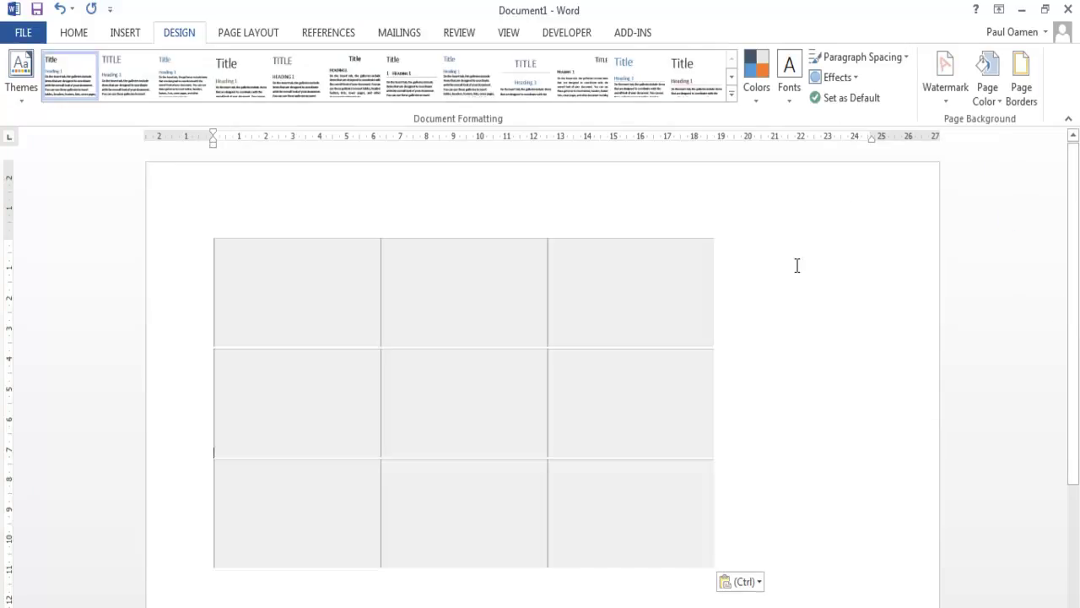
{"action": "left_click", "coordinate": [995, 101]}
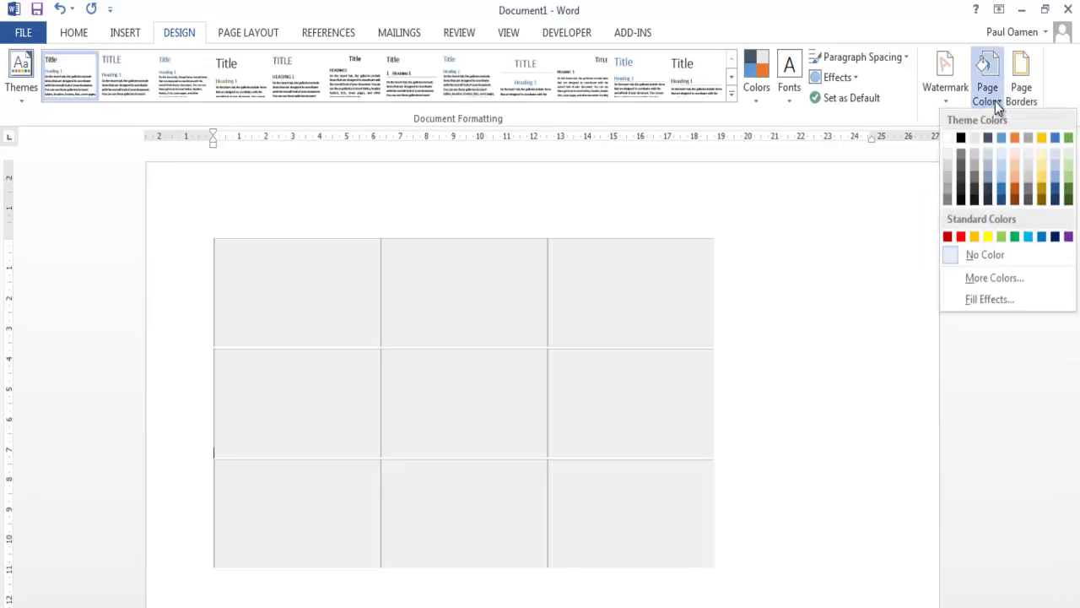
{"action": "left_click", "coordinate": [987, 300]}
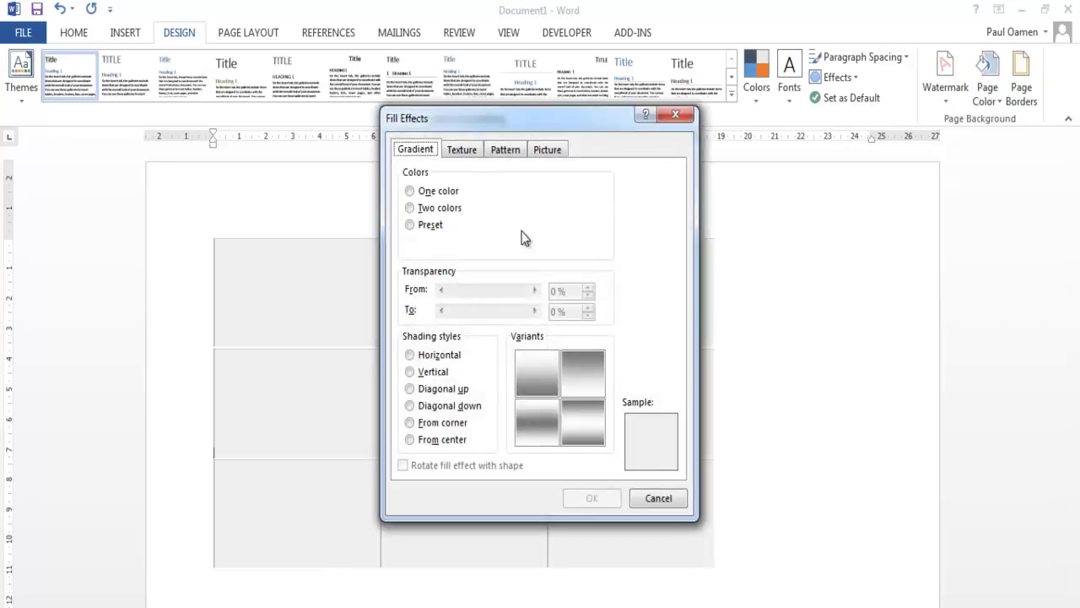
{"action": "left_click", "coordinate": [498, 150]}
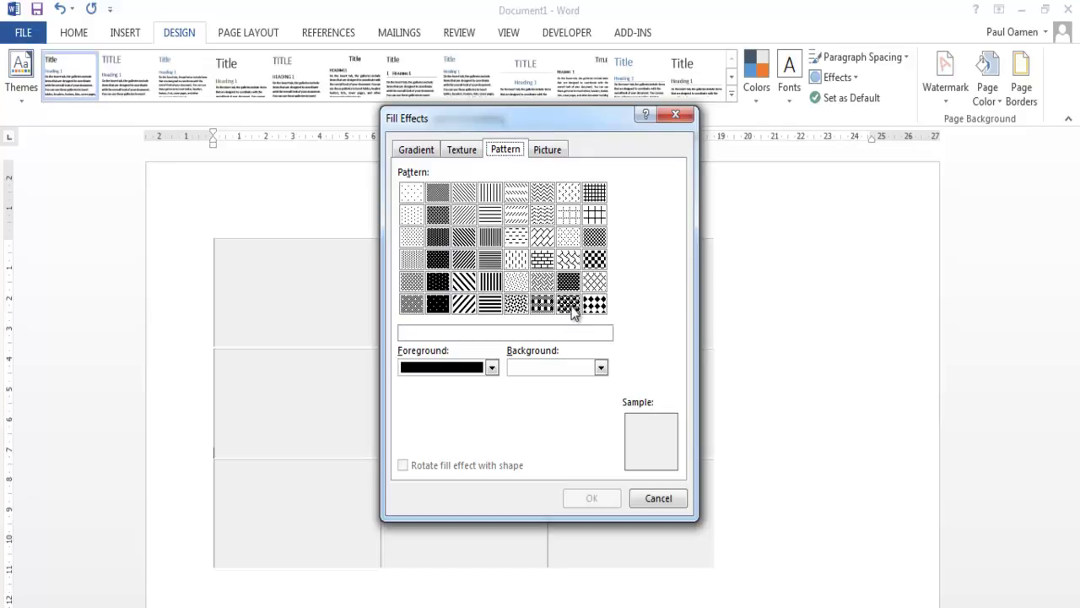
{"action": "left_click", "coordinate": [491, 367]}
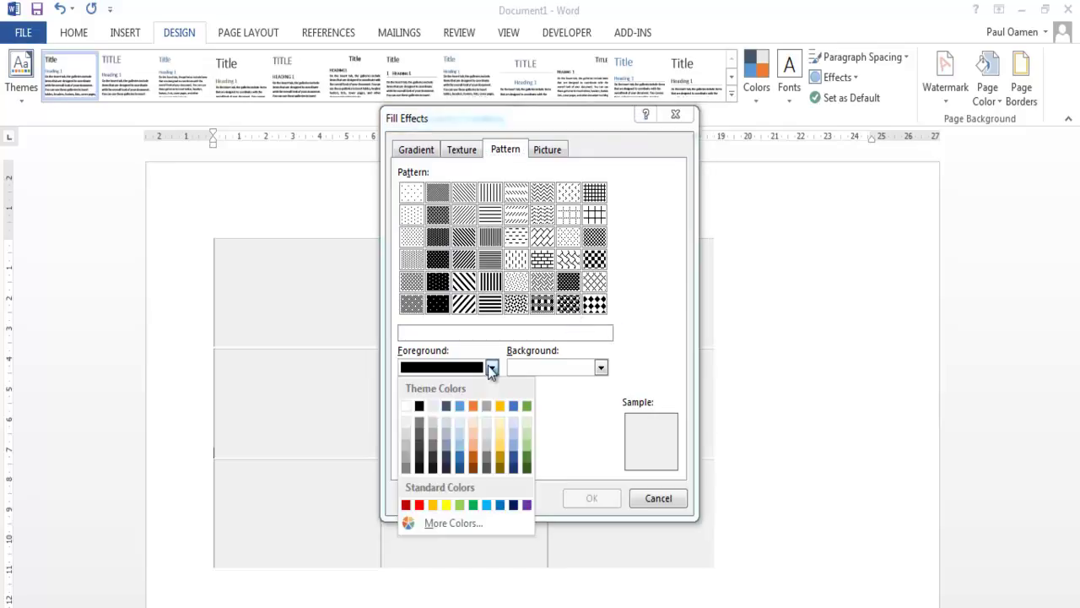
{"action": "left_click", "coordinate": [459, 469]}
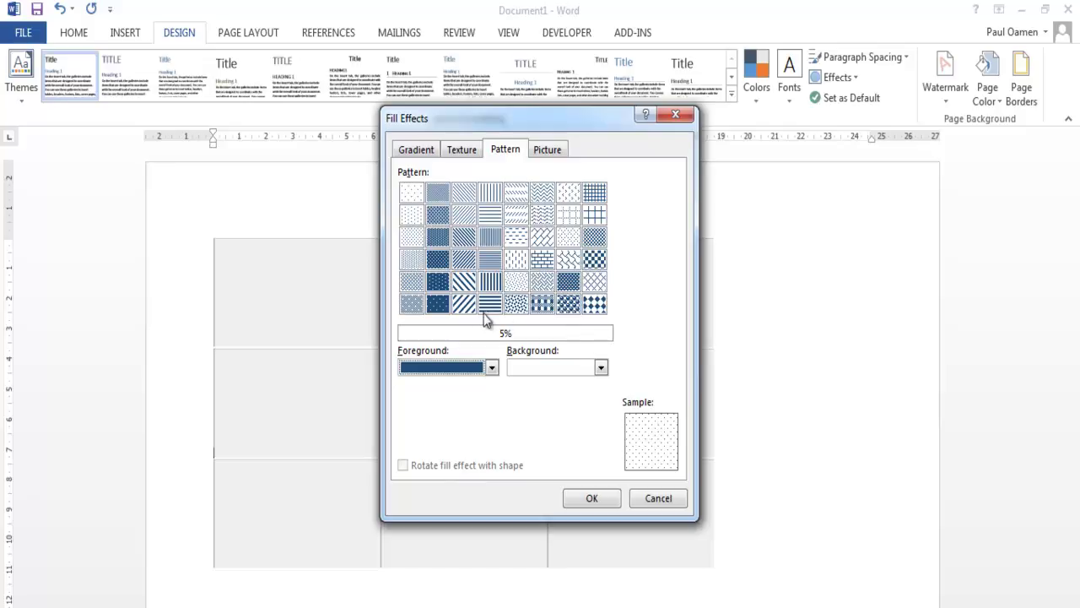
{"action": "left_click", "coordinate": [438, 304]}
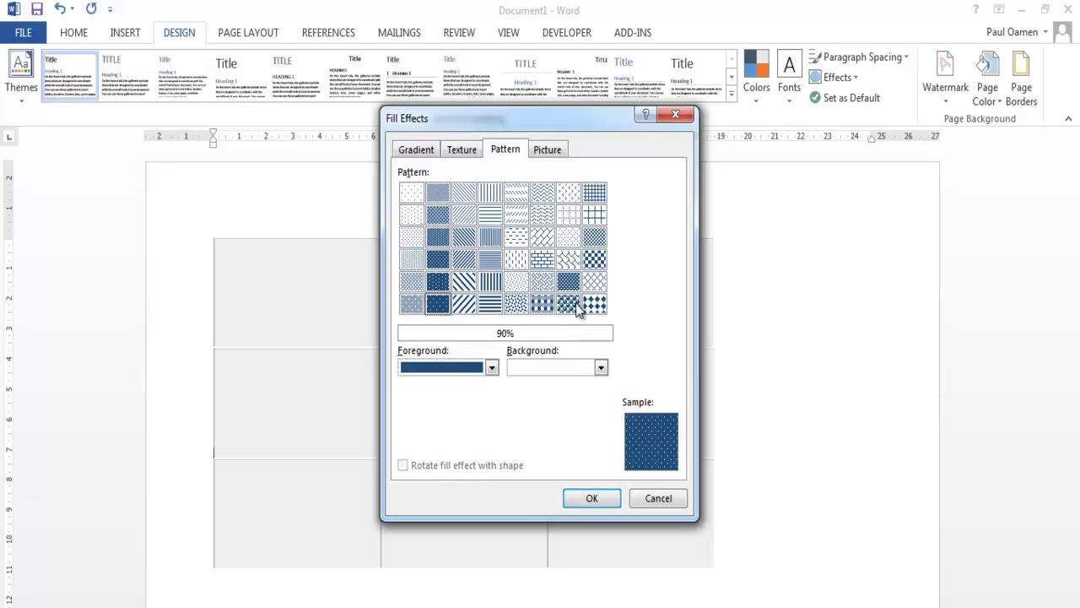
{"action": "left_click", "coordinate": [567, 305]}
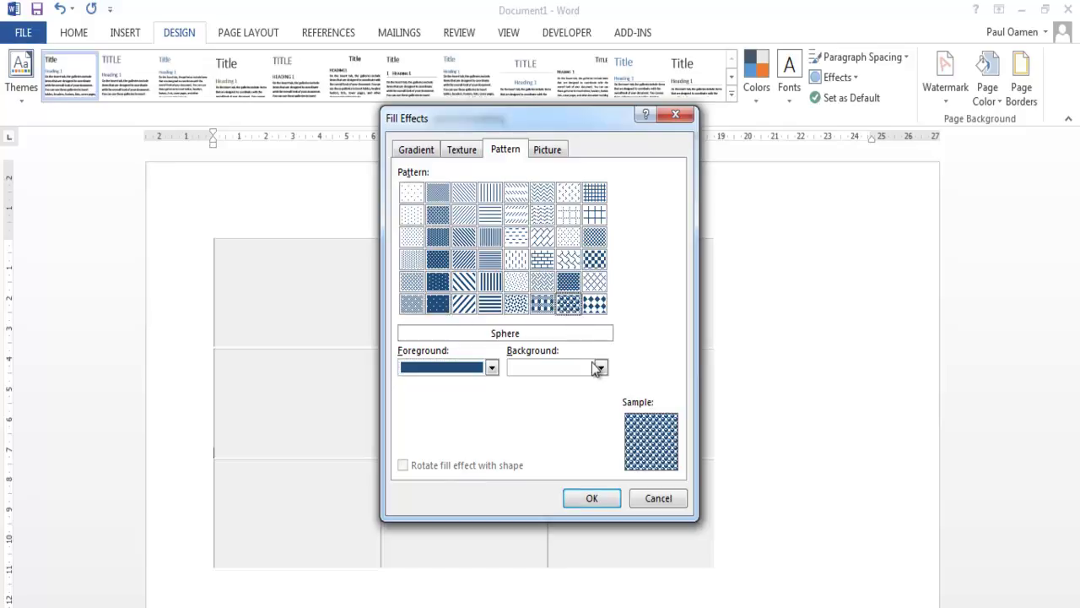
{"action": "left_click", "coordinate": [593, 498]}
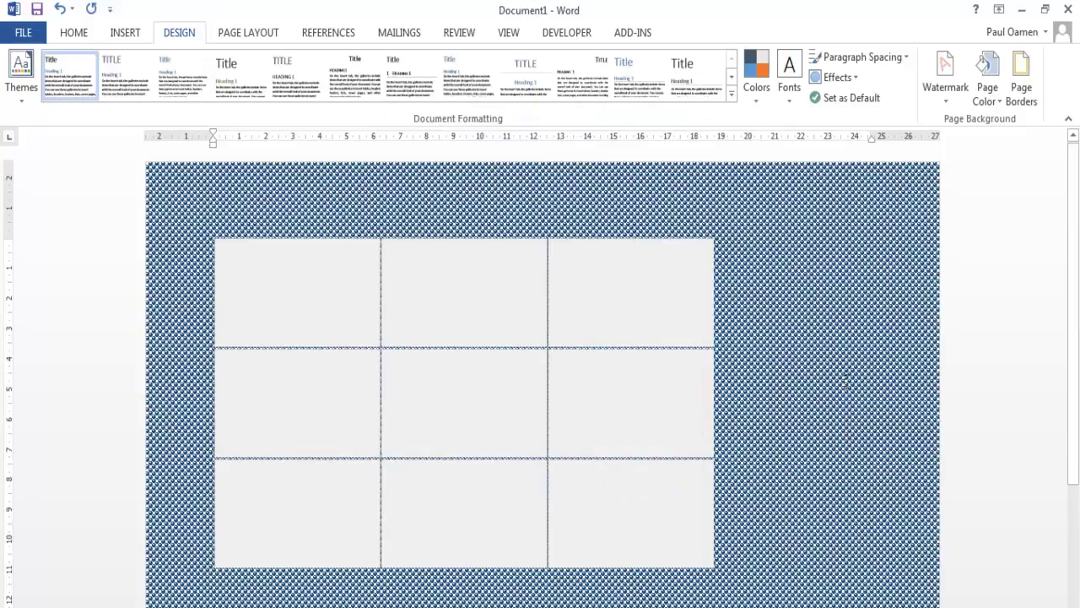
Step: Load Broke_01.gif as the picture of the first image control in the grid and return to the document
{"action": "left_click", "coordinate": [621, 400]}
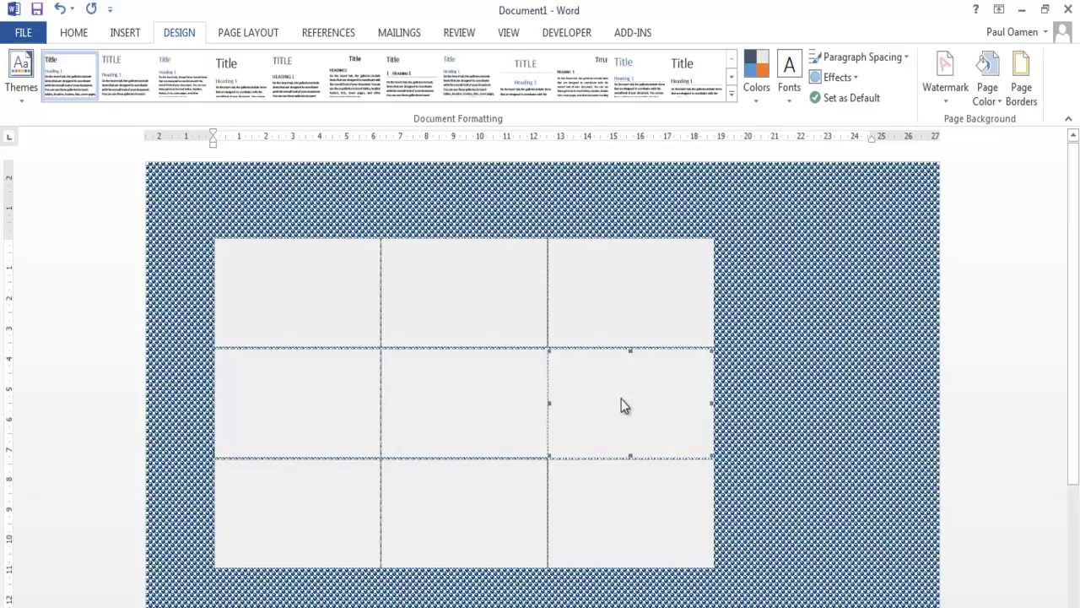
{"action": "left_click", "coordinate": [332, 325]}
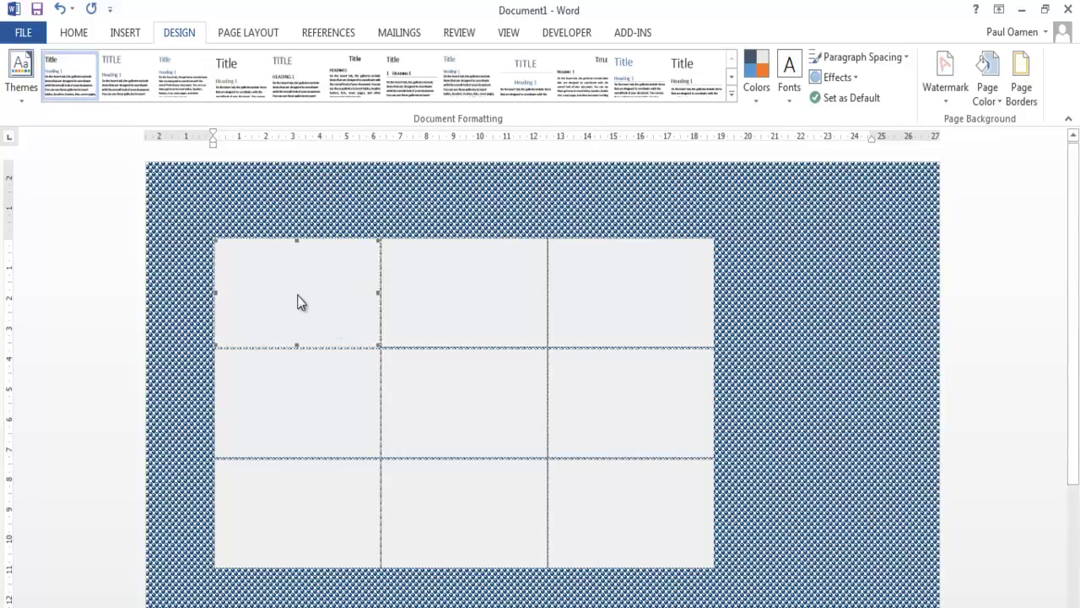
{"action": "left_click", "coordinate": [561, 35]}
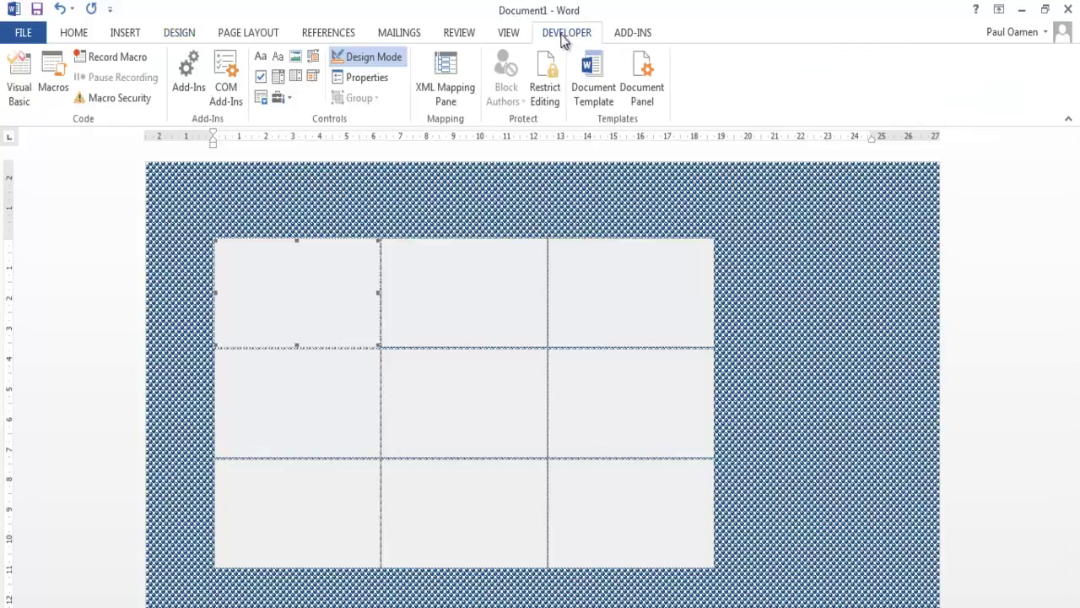
{"action": "left_click", "coordinate": [366, 80]}
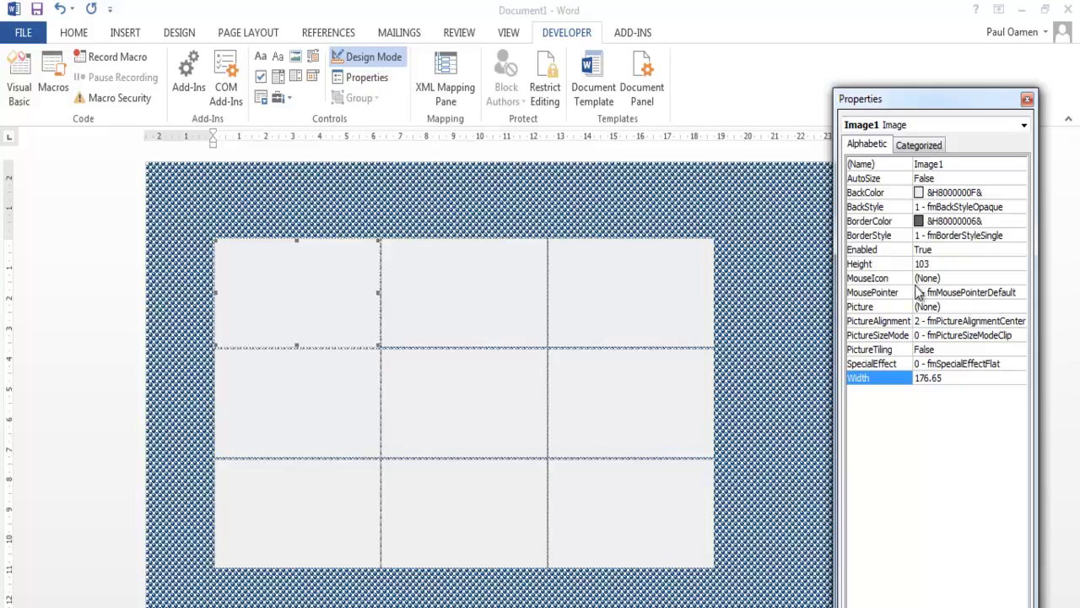
{"action": "left_click", "coordinate": [1013, 307]}
{"action": "left_click", "coordinate": [1020, 309]}
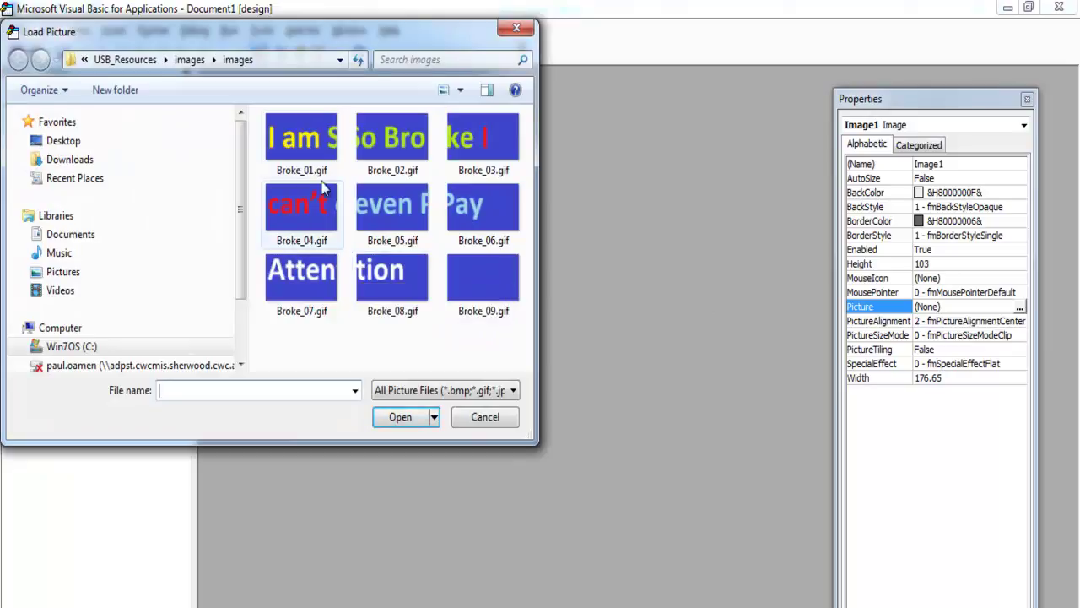
{"action": "left_click", "coordinate": [307, 147]}
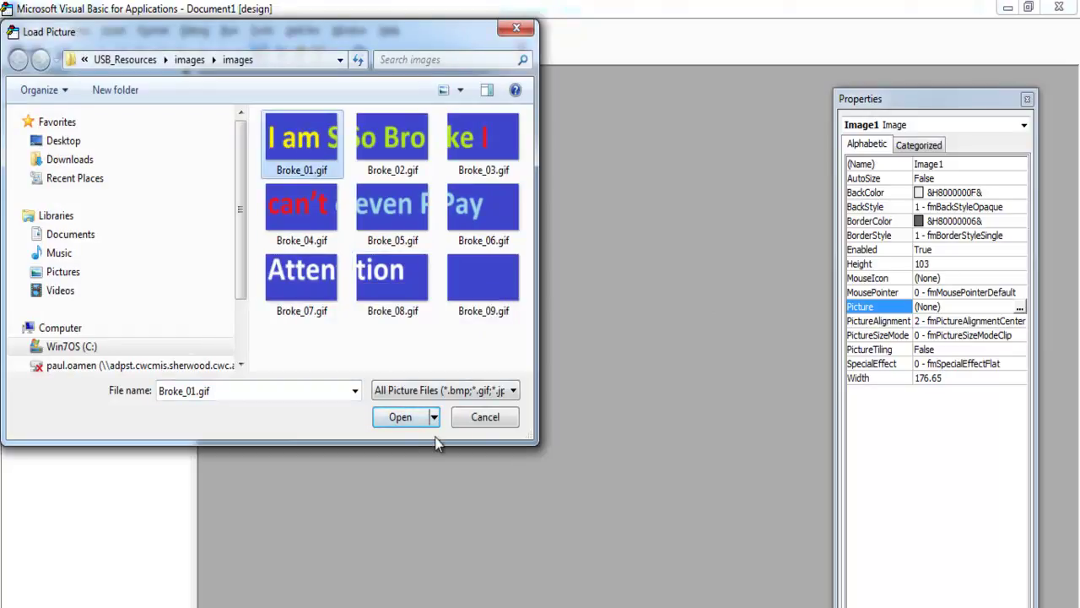
{"action": "left_click", "coordinate": [399, 418]}
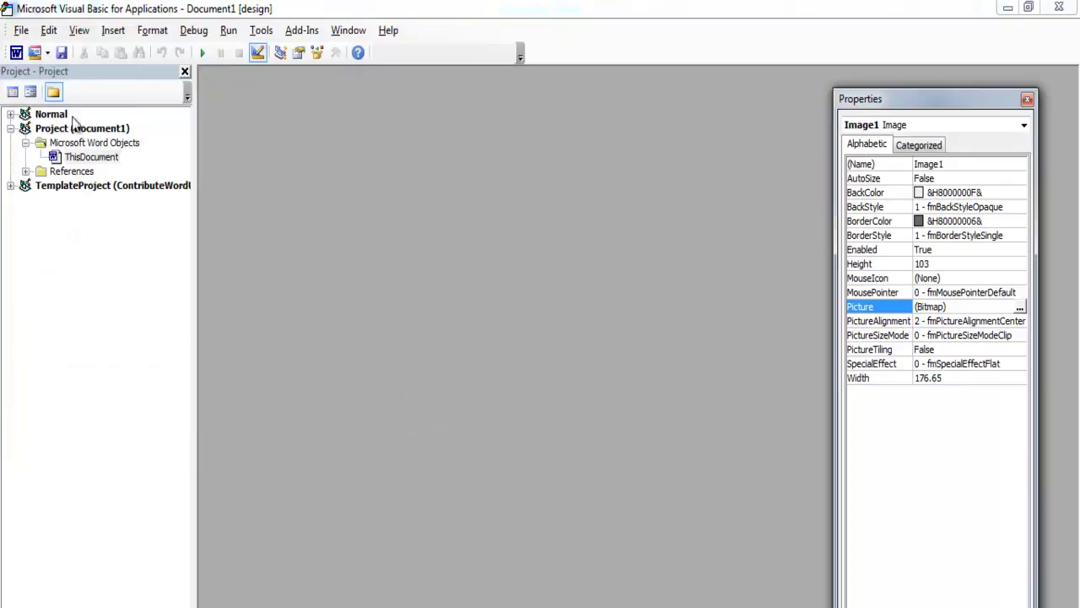
{"action": "left_click", "coordinate": [1023, 126]}
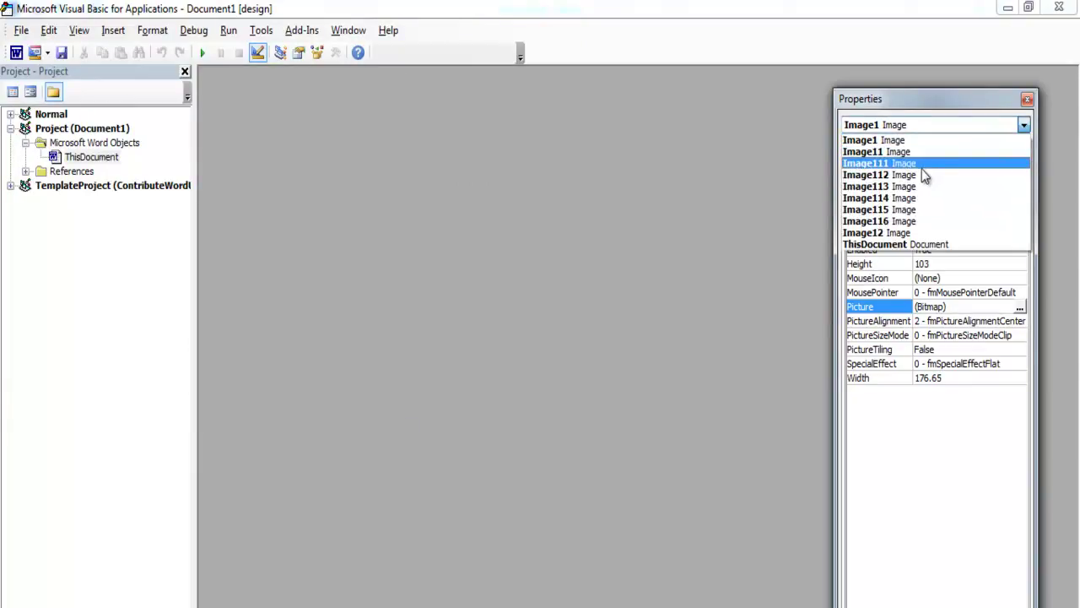
{"action": "left_click", "coordinate": [886, 140]}
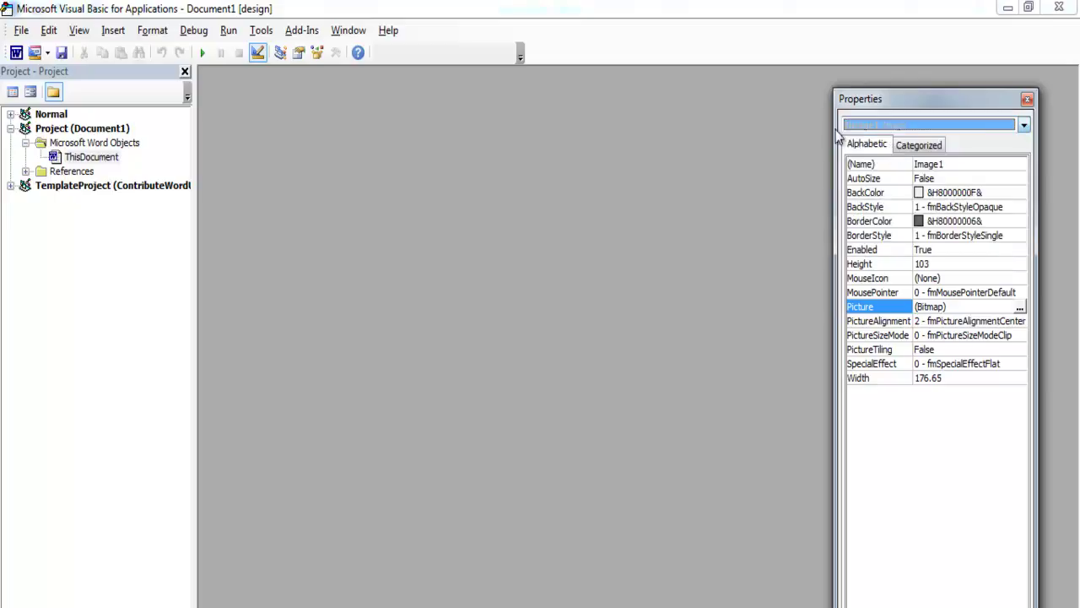
{"action": "left_click", "coordinate": [16, 53]}
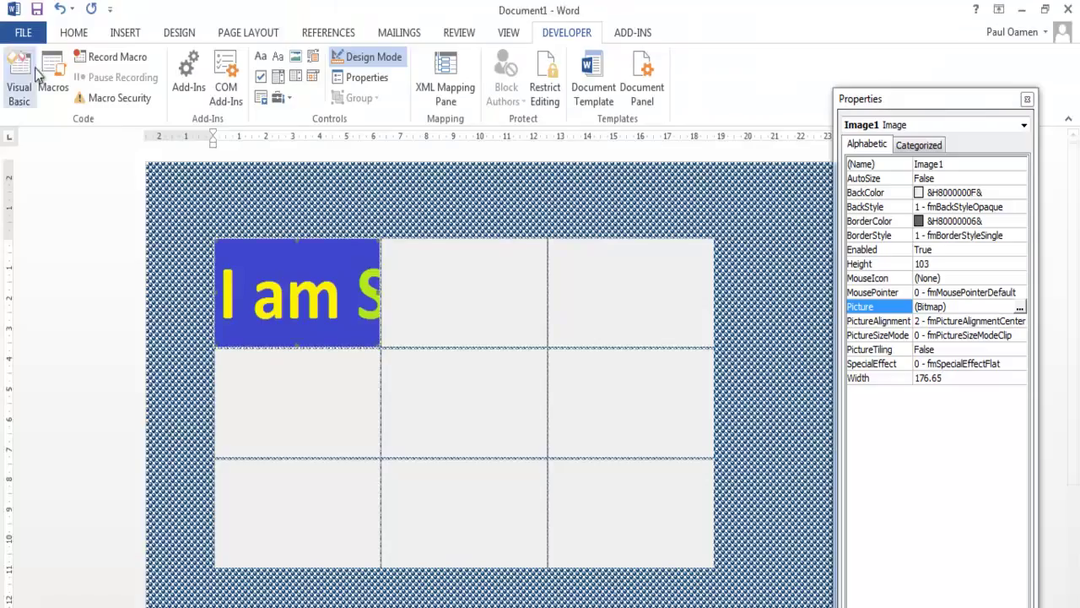
Step: Rename the second and third image controls in the grid's first row to Image2 and Image3
{"action": "left_click", "coordinate": [450, 309]}
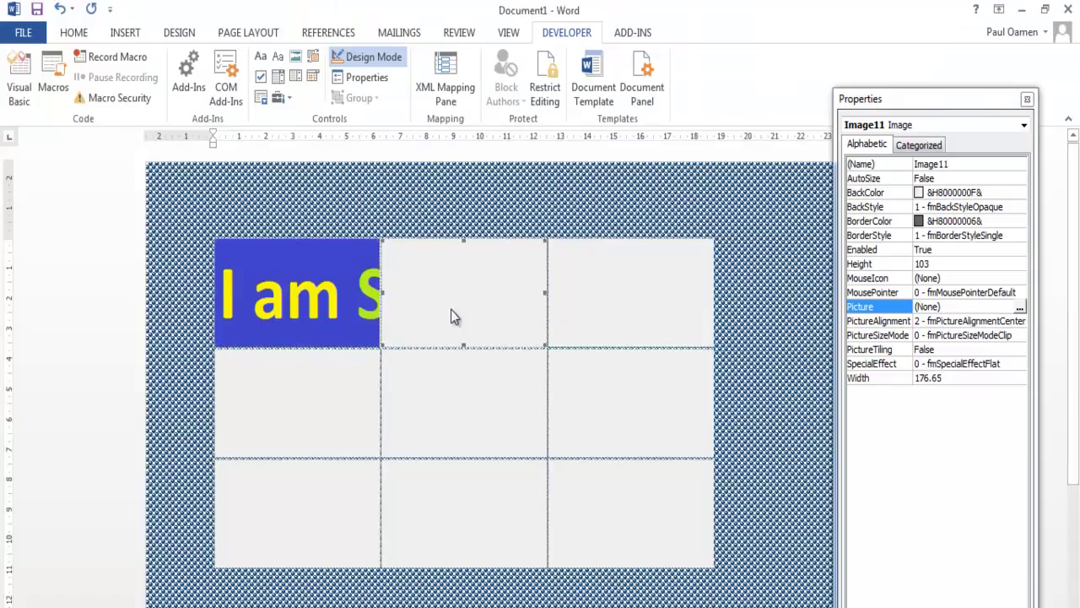
{"action": "left_click", "coordinate": [953, 163]}
{"action": "left_click_drag", "start_coordinate": [954, 164], "coordinate": [942, 166]}
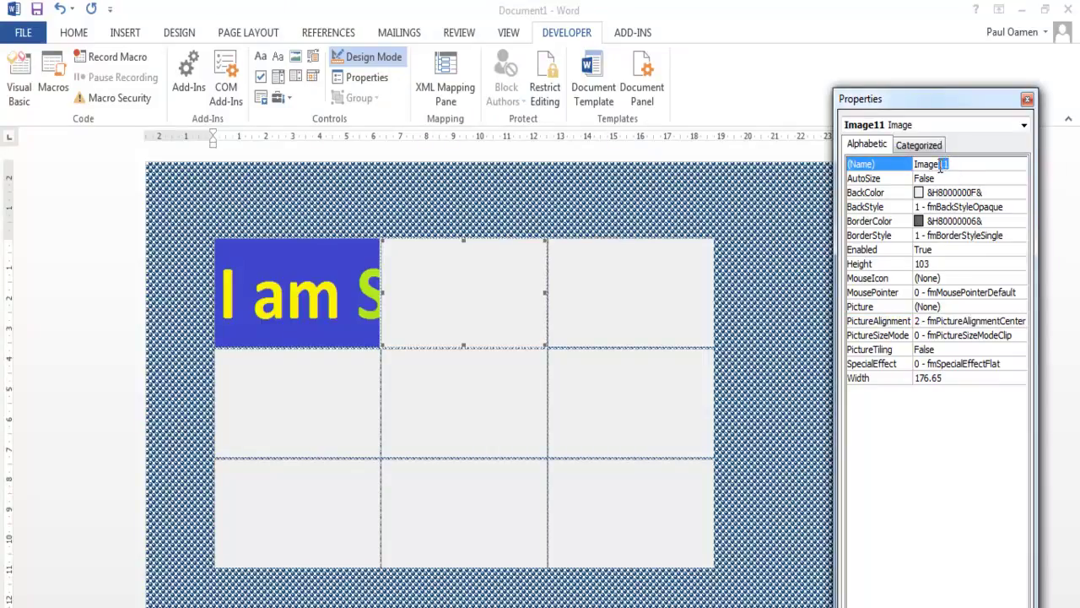
{"action": "type", "text": "2"}
{"action": "left_click", "coordinate": [596, 292]}
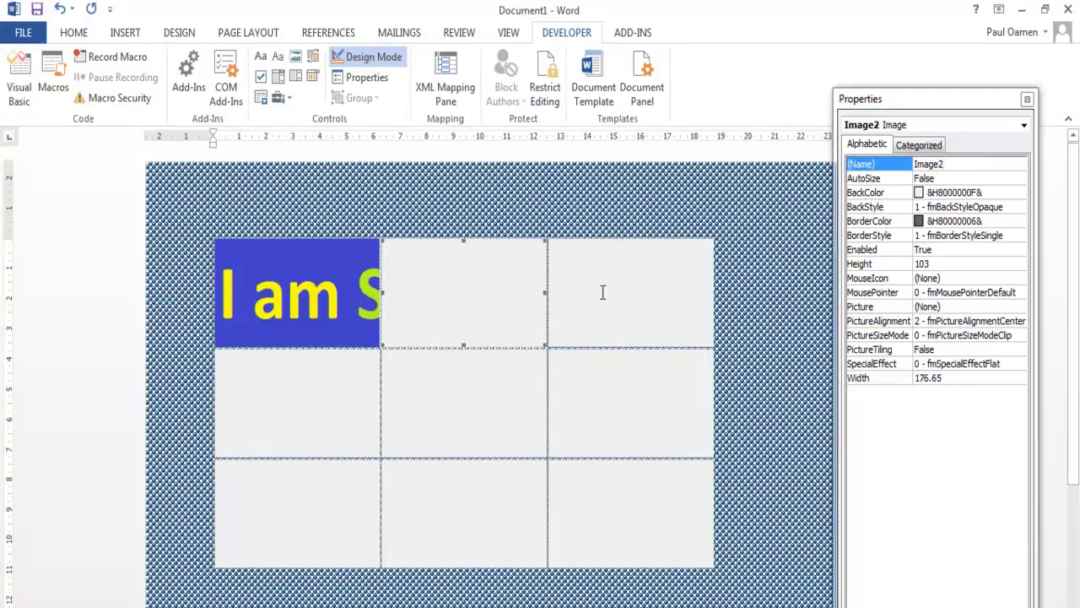
{"action": "left_click", "coordinate": [670, 306]}
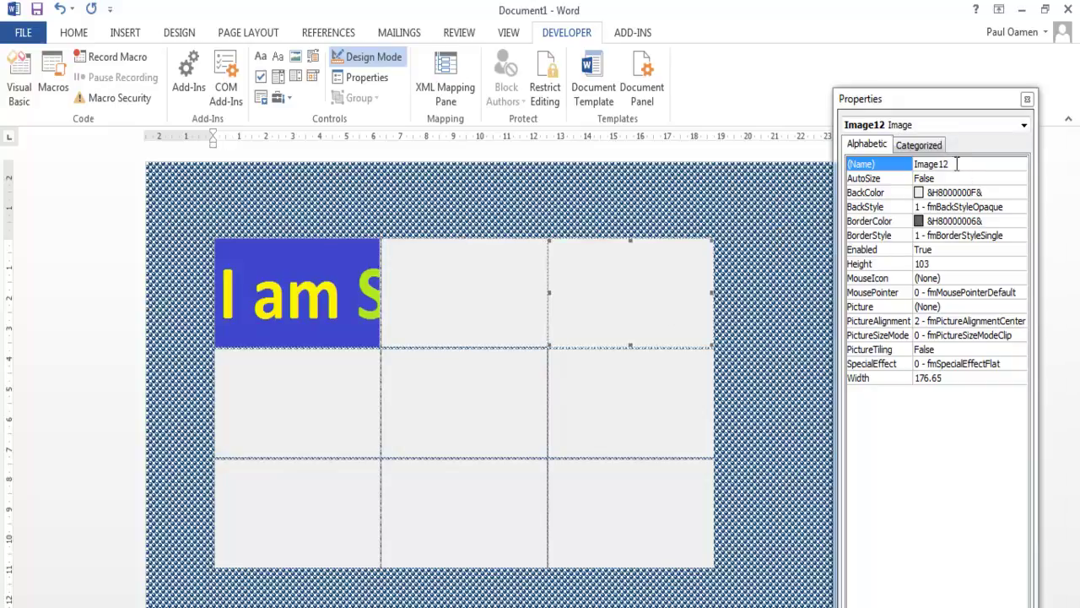
{"action": "left_click_drag", "start_coordinate": [949, 164], "coordinate": [942, 166]}
{"action": "type", "text": "3"}
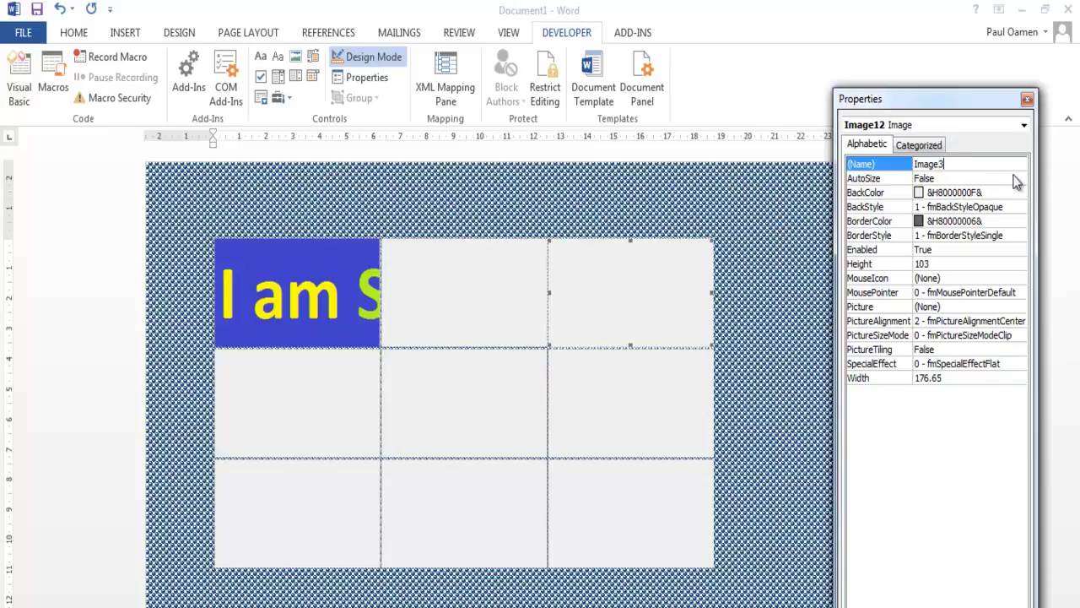
Step: Rename the six image controls in the grid's second and third rows to Image4 through Image9
{"action": "left_click", "coordinate": [316, 428]}
{"action": "left_click", "coordinate": [315, 426]}
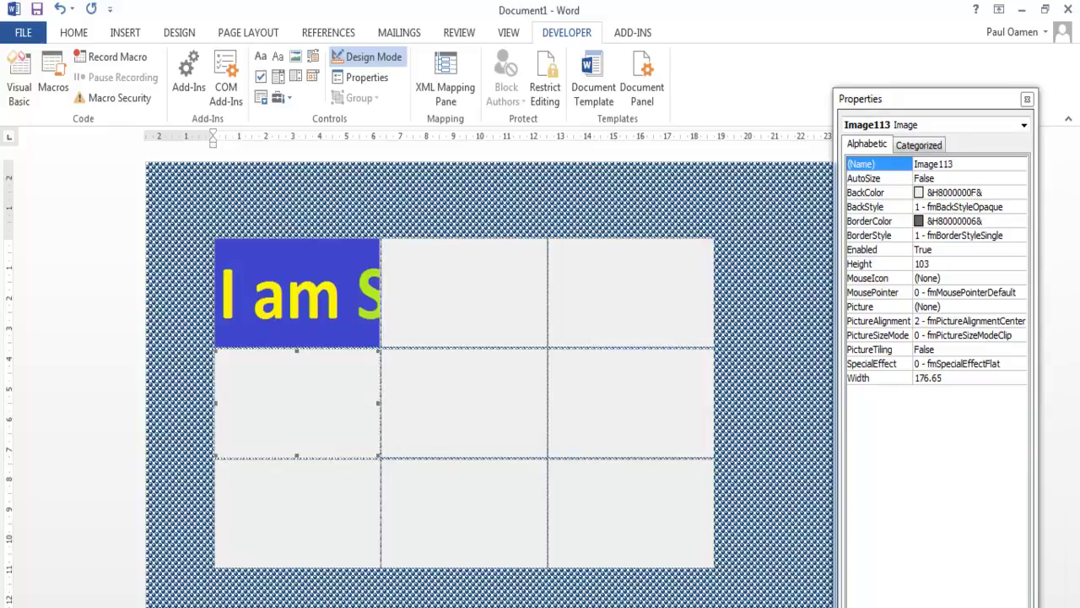
{"action": "left_click", "coordinate": [932, 373]}
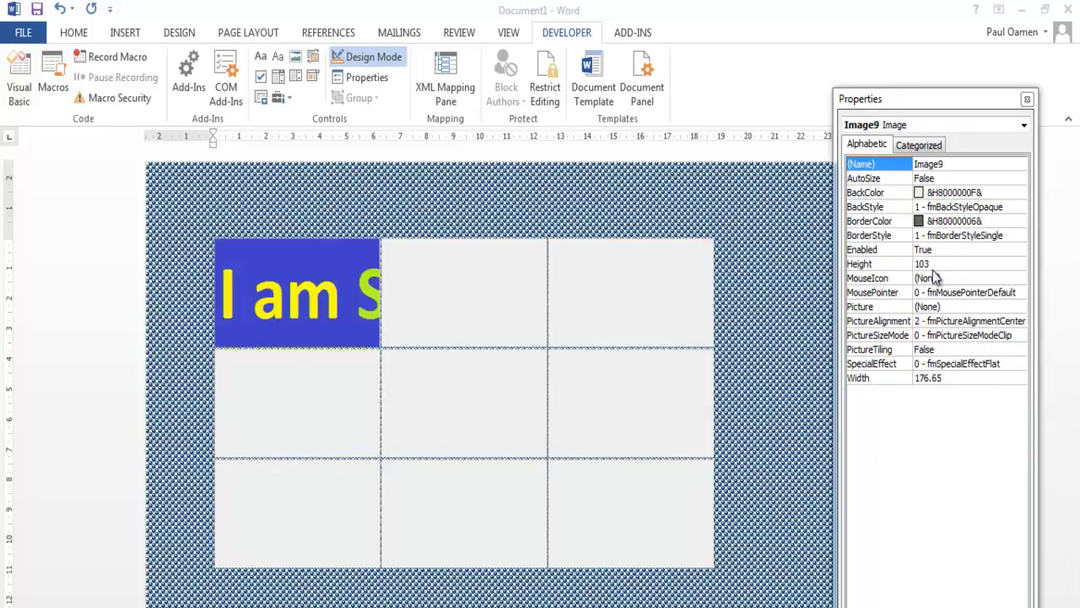
Step: Load Broke_06.gif as the picture of the Image2 control
{"action": "double_click", "coordinate": [496, 304]}
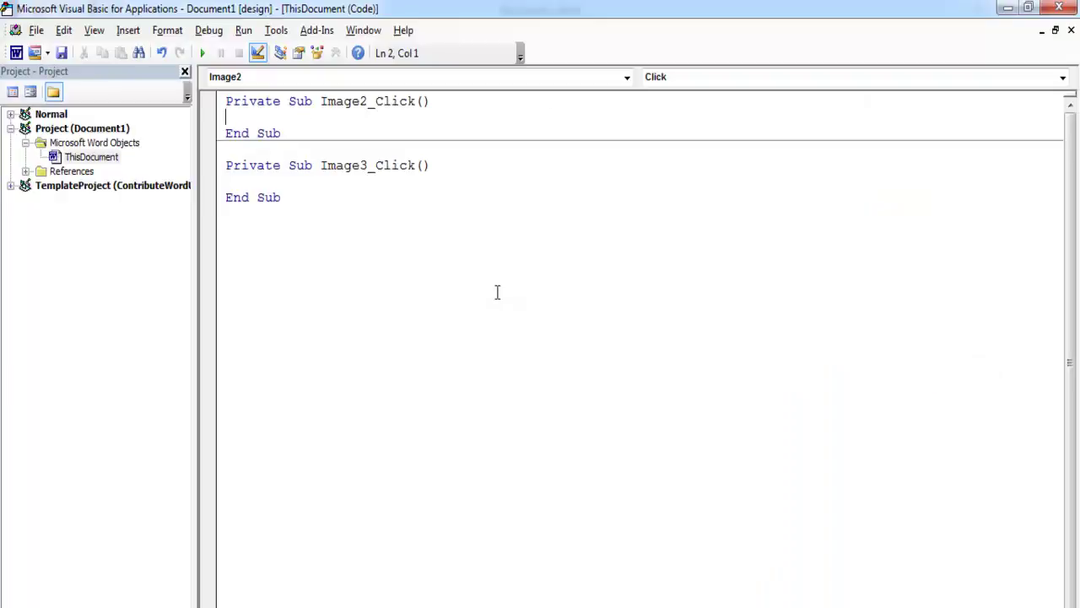
{"action": "left_click", "coordinate": [34, 97]}
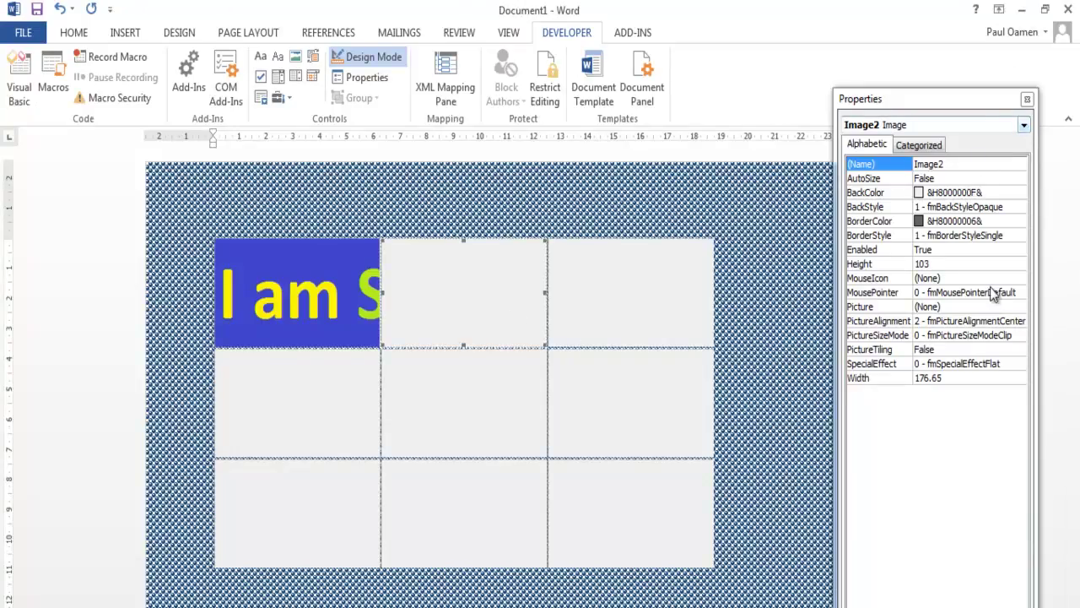
{"action": "left_click", "coordinate": [970, 305]}
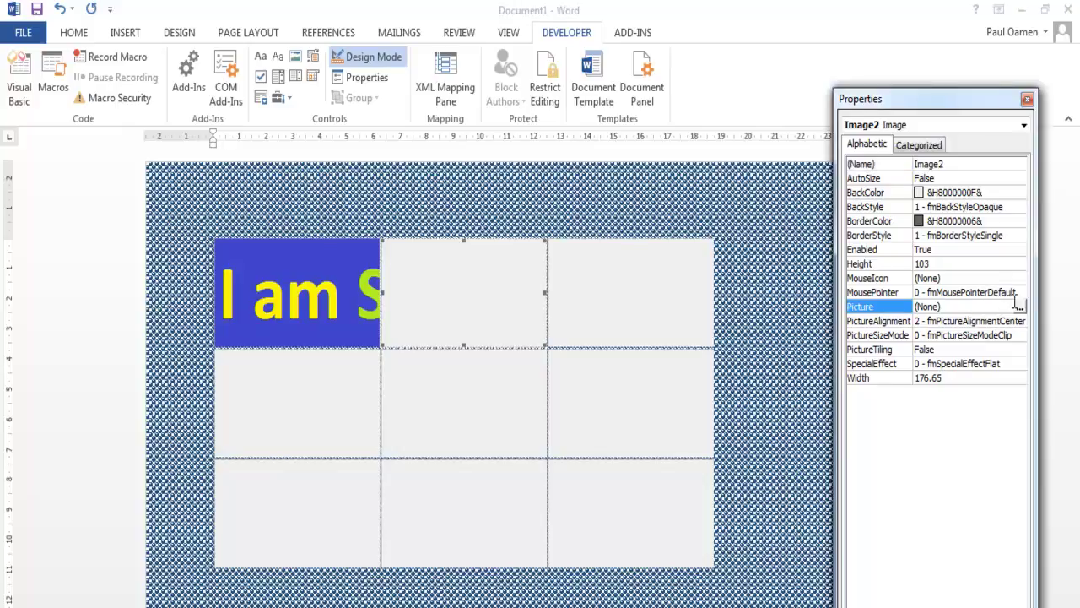
{"action": "left_click", "coordinate": [1020, 309]}
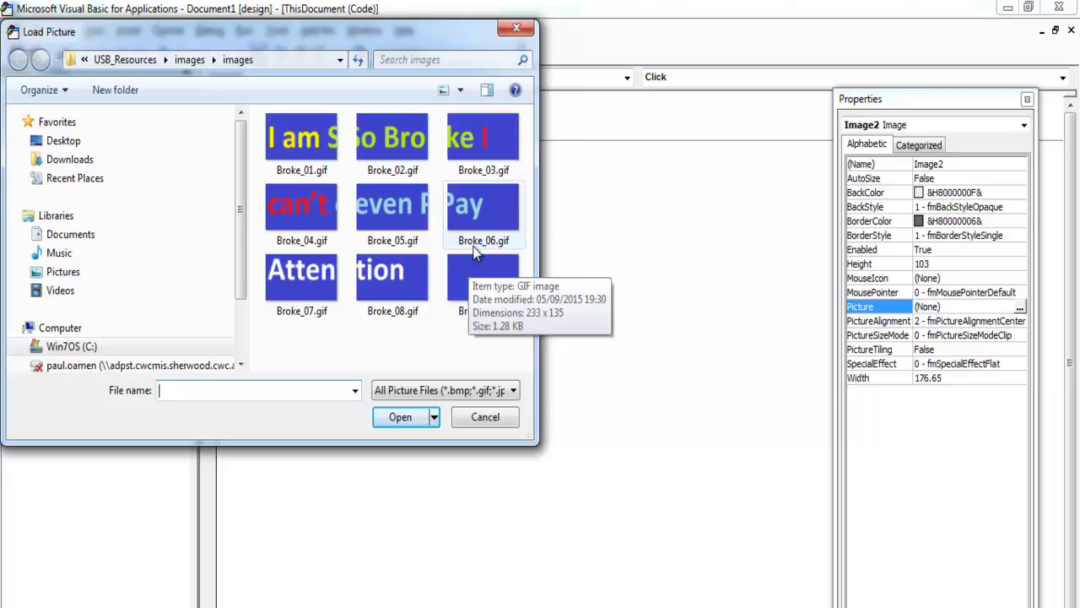
{"action": "left_click", "coordinate": [506, 241]}
{"action": "left_click", "coordinate": [400, 417]}
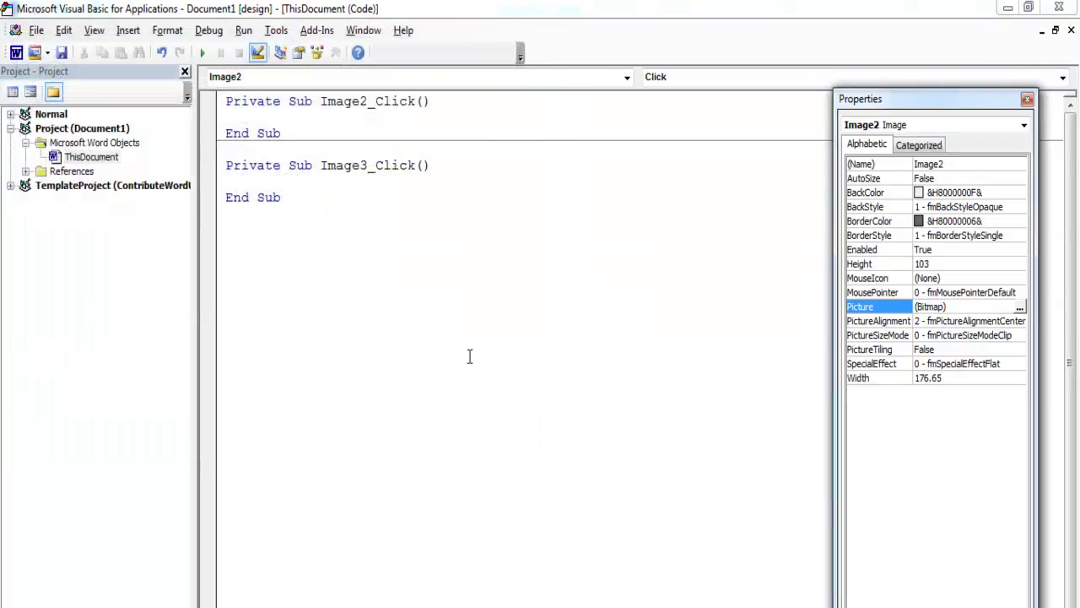
Step: Load Broke_05.gif as the picture of the Image3 control
{"action": "left_click", "coordinate": [1024, 124]}
{"action": "left_click", "coordinate": [903, 163]}
{"action": "left_click", "coordinate": [1021, 308]}
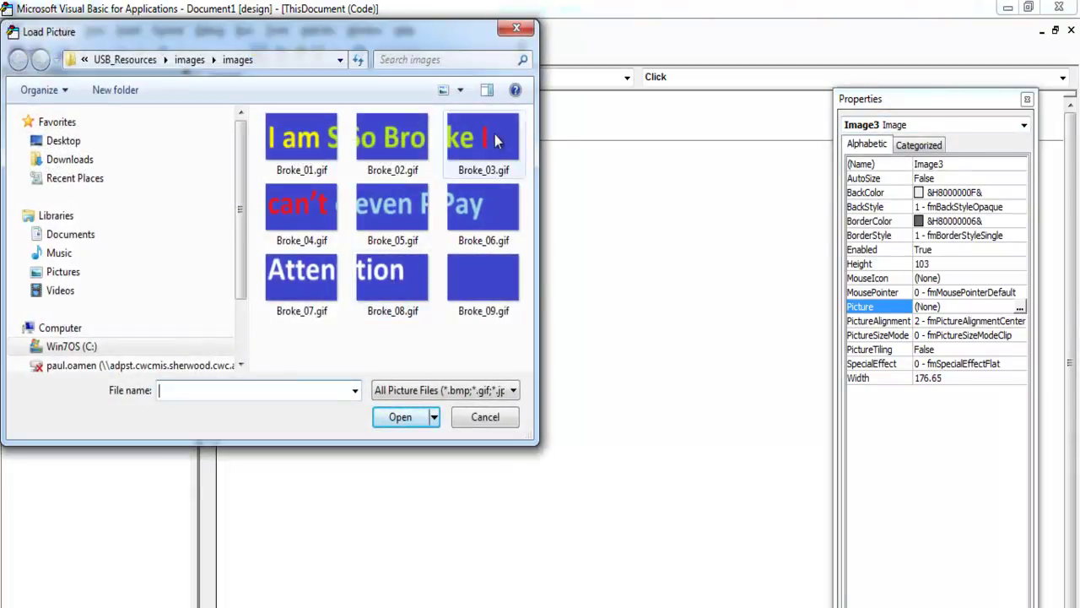
{"action": "left_click", "coordinate": [398, 214]}
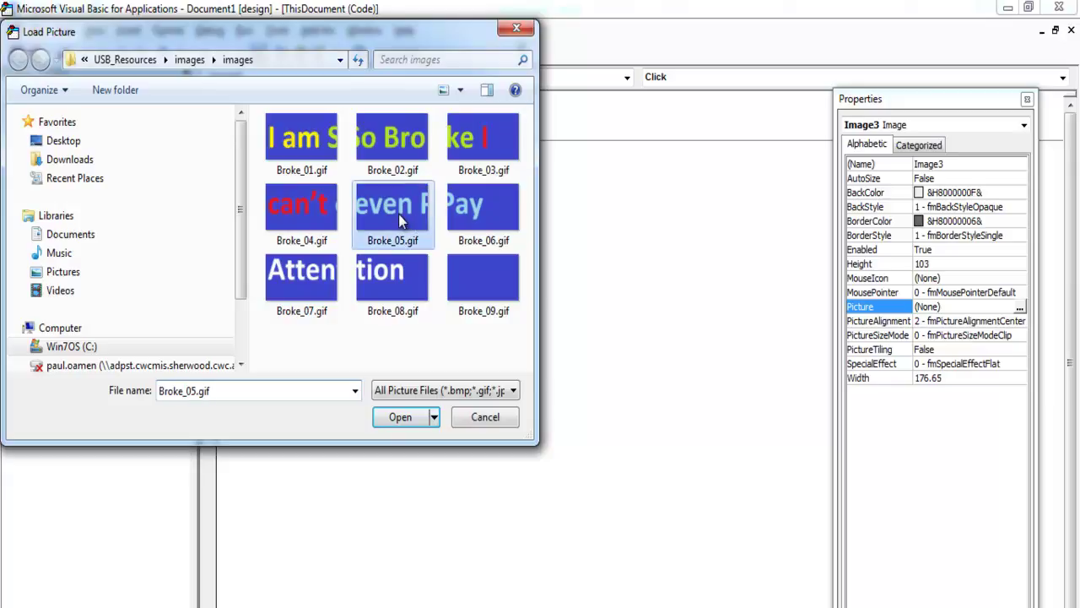
{"action": "left_click", "coordinate": [405, 418]}
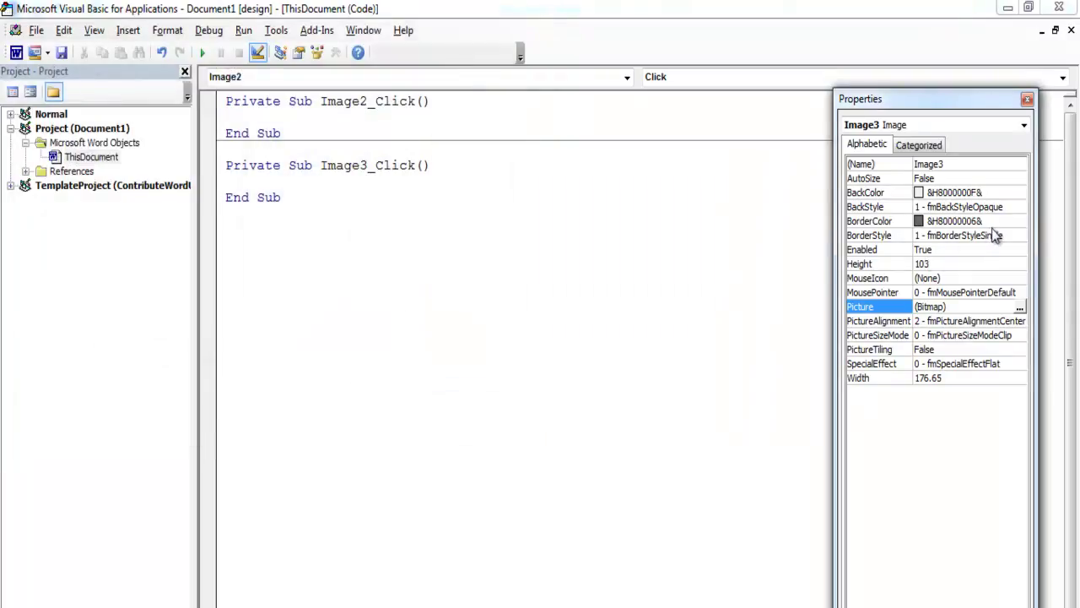
Step: Load Broke_08.gif as the picture of the Image4 control
{"action": "left_click", "coordinate": [1024, 124]}
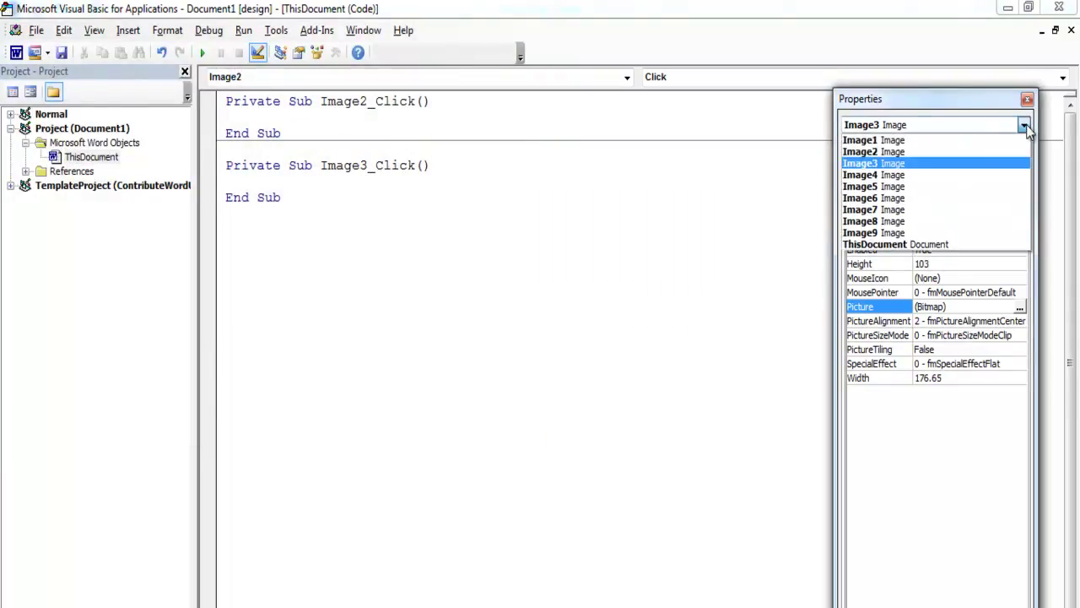
{"action": "left_click", "coordinate": [907, 174]}
{"action": "left_click", "coordinate": [1018, 312]}
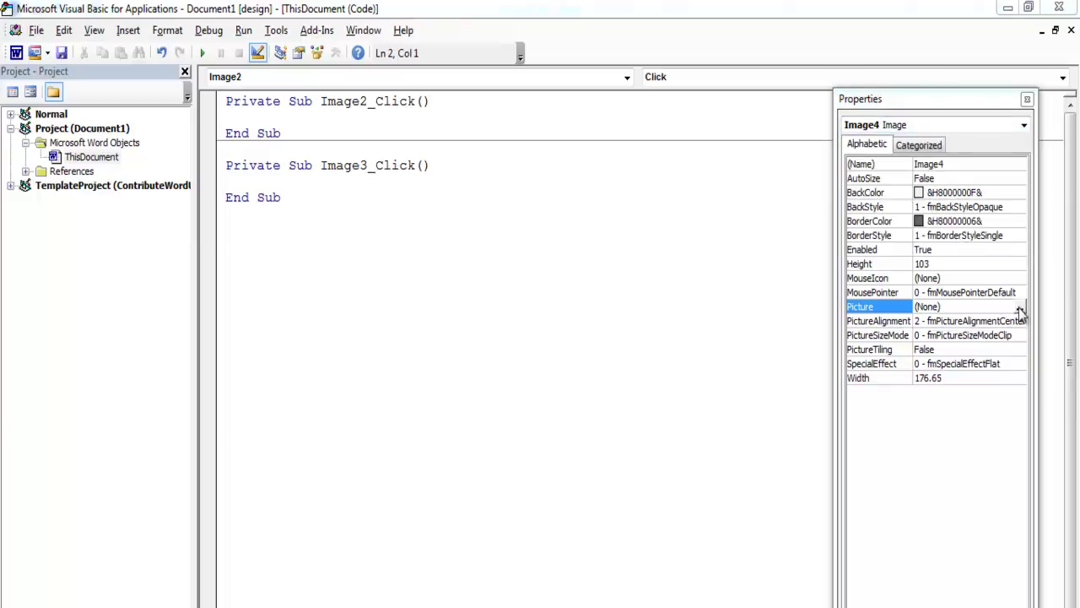
{"action": "left_click", "coordinate": [1019, 309]}
{"action": "left_click", "coordinate": [391, 278]}
{"action": "left_click", "coordinate": [400, 415]}
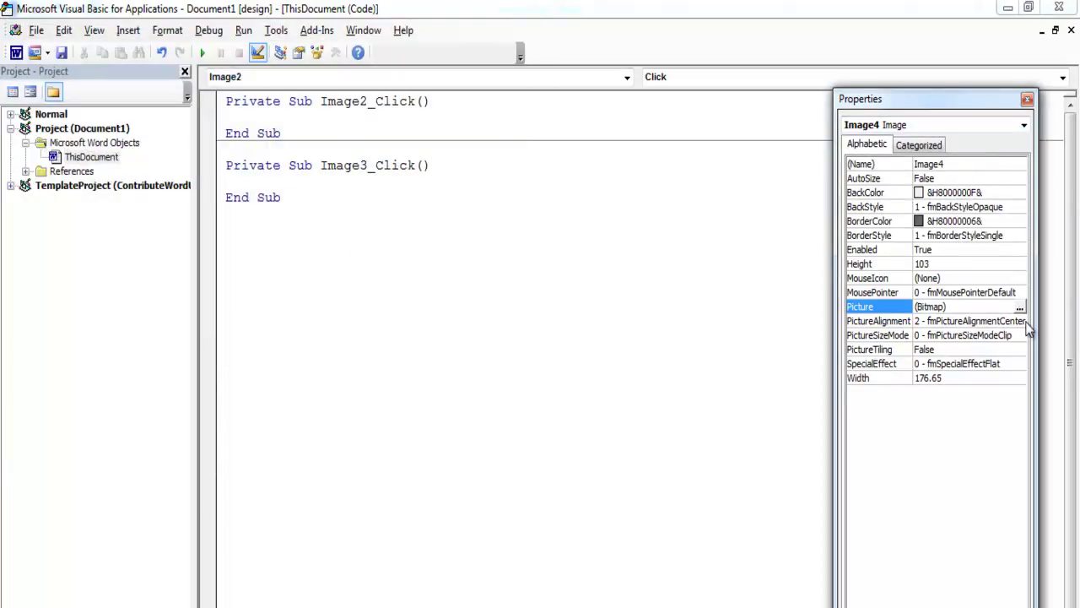
Step: Load Broke_07.gif as the picture of the Image5 control
{"action": "left_click", "coordinate": [1024, 127]}
{"action": "left_click", "coordinate": [875, 186]}
{"action": "left_click", "coordinate": [1019, 307]}
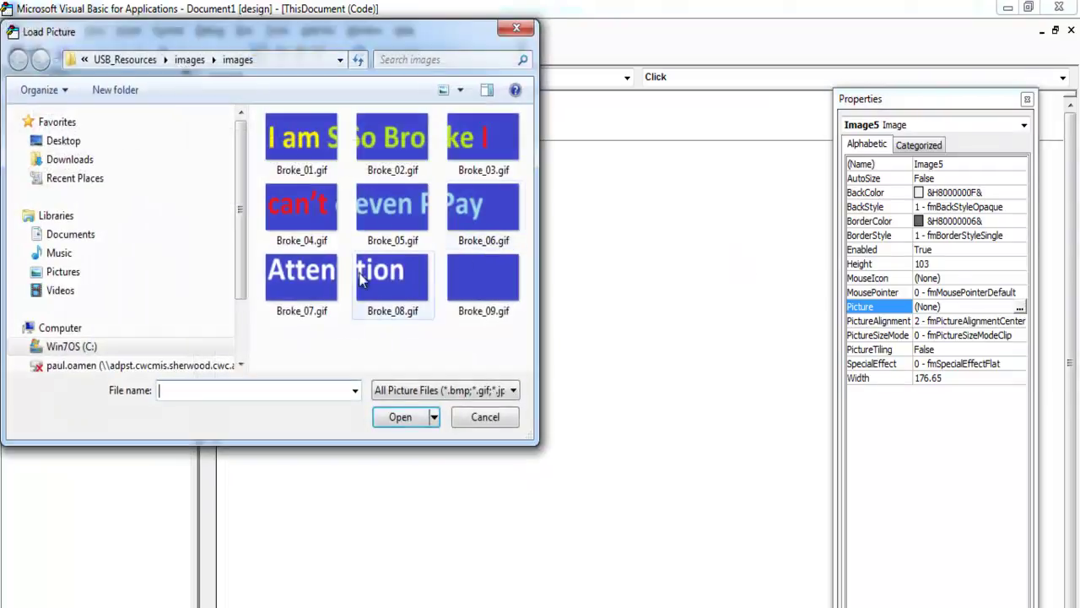
{"action": "left_click", "coordinate": [299, 285]}
{"action": "left_click", "coordinate": [402, 417]}
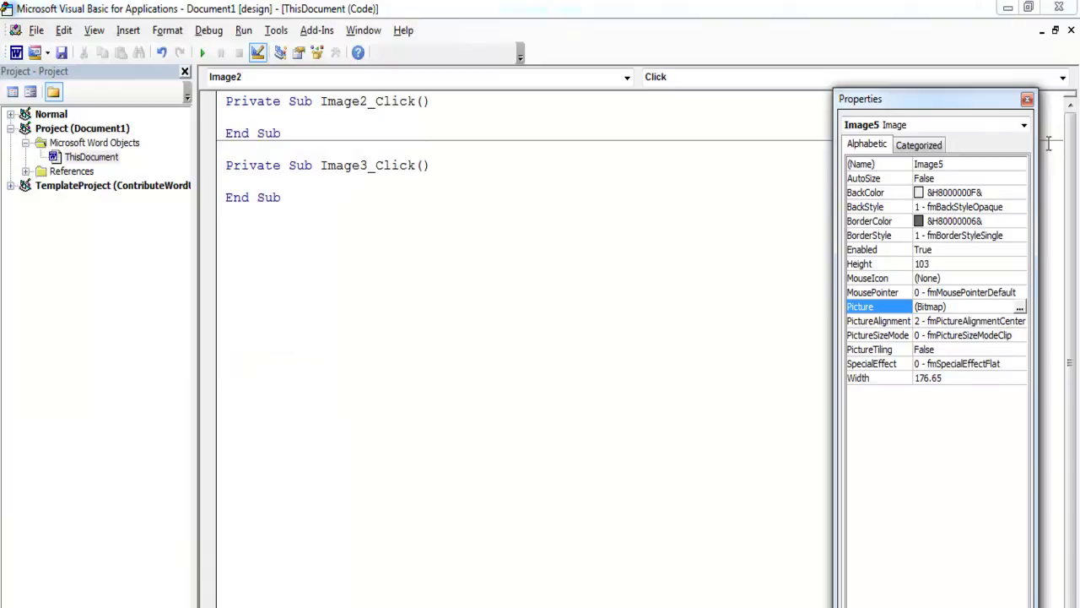
Step: Load Broke_03.gif as the picture of the Image6 control
{"action": "left_click", "coordinate": [1024, 124]}
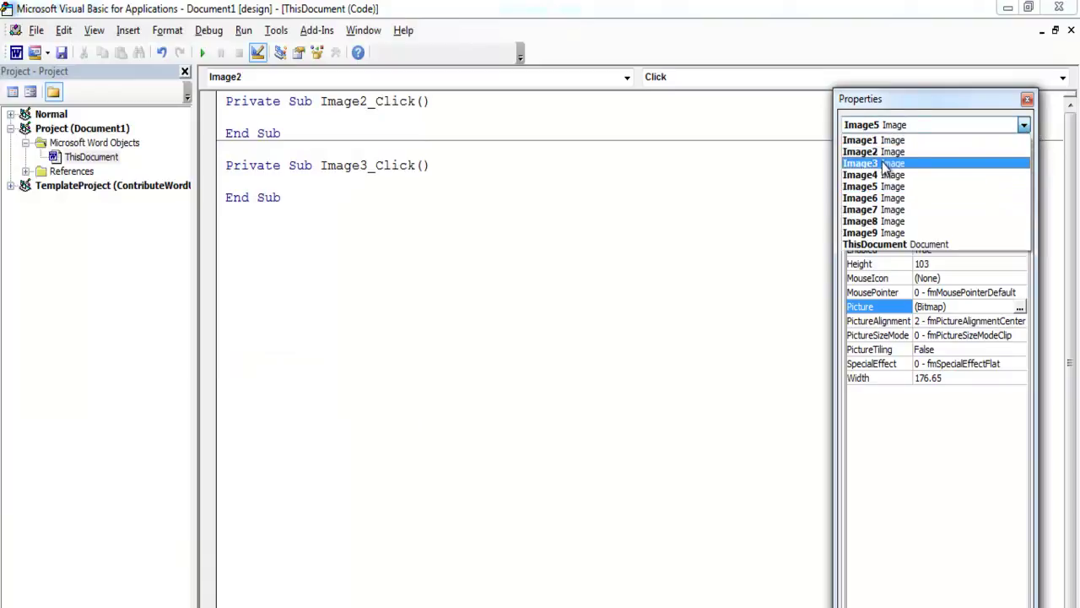
{"action": "left_click", "coordinate": [869, 197]}
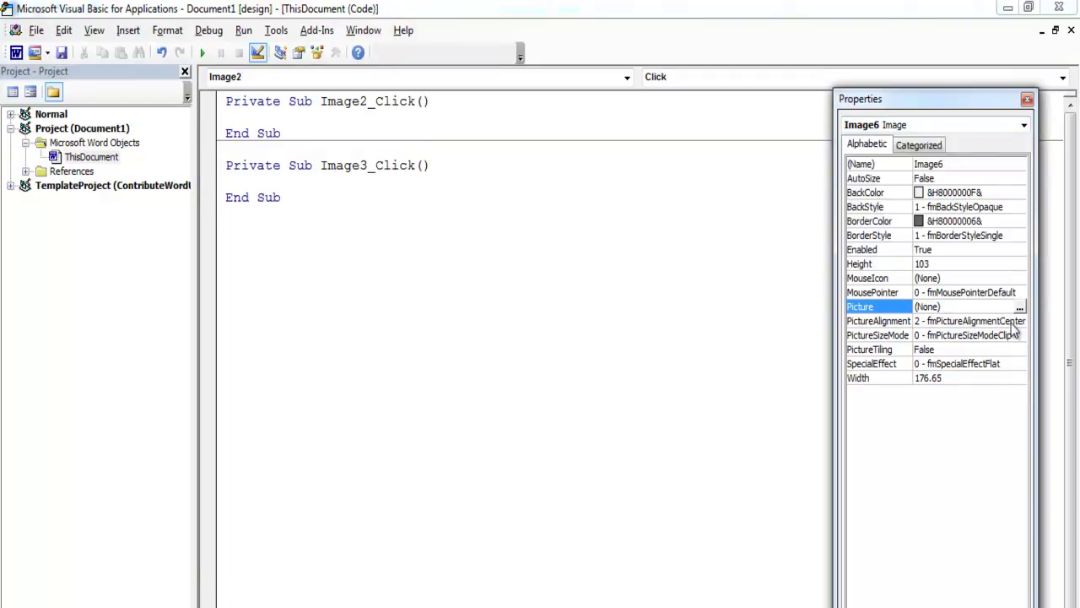
{"action": "left_click", "coordinate": [1019, 306]}
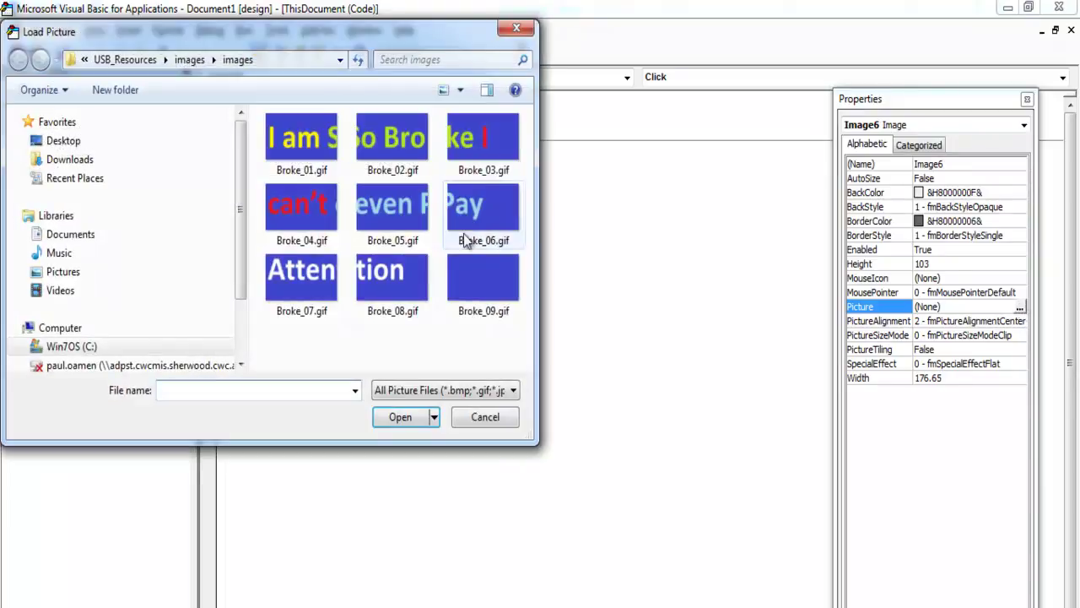
{"action": "left_click", "coordinate": [498, 135]}
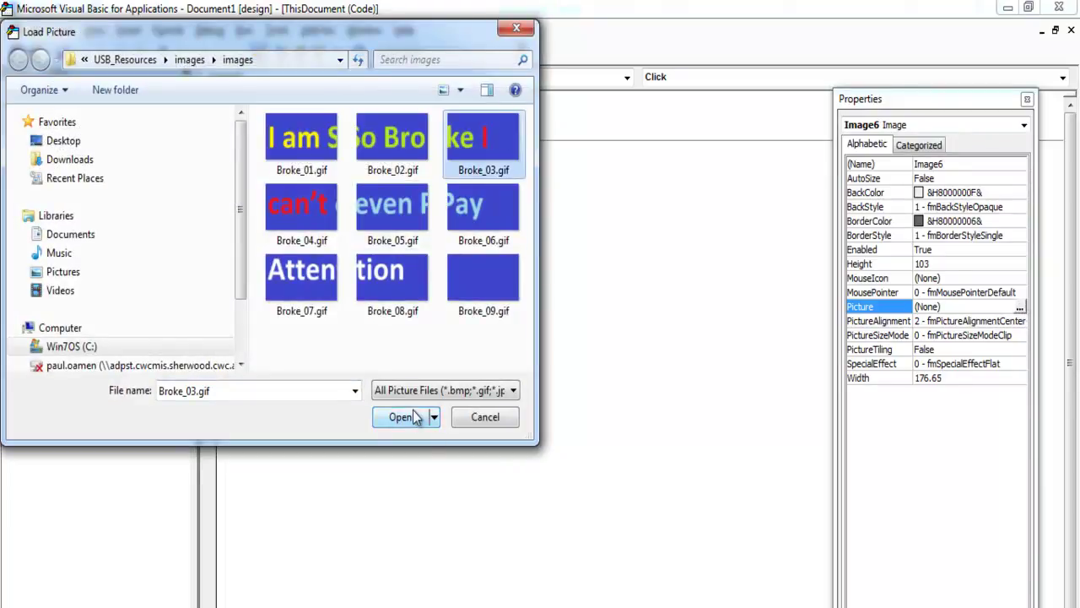
{"action": "left_click", "coordinate": [406, 419]}
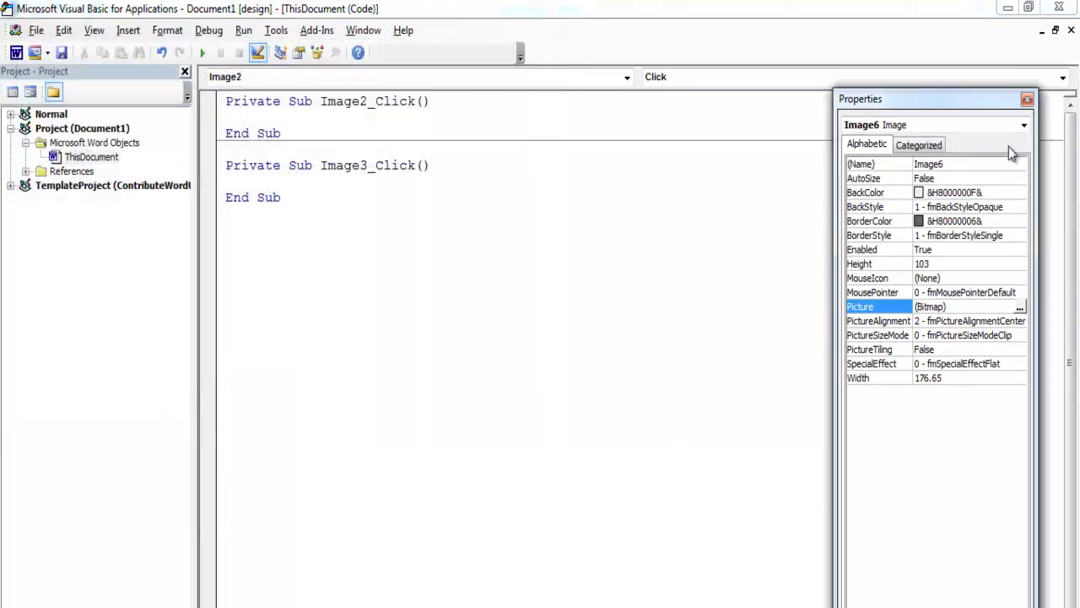
Step: Load Broke_04.gif as the picture of the Image7 control
{"action": "left_click", "coordinate": [1023, 125]}
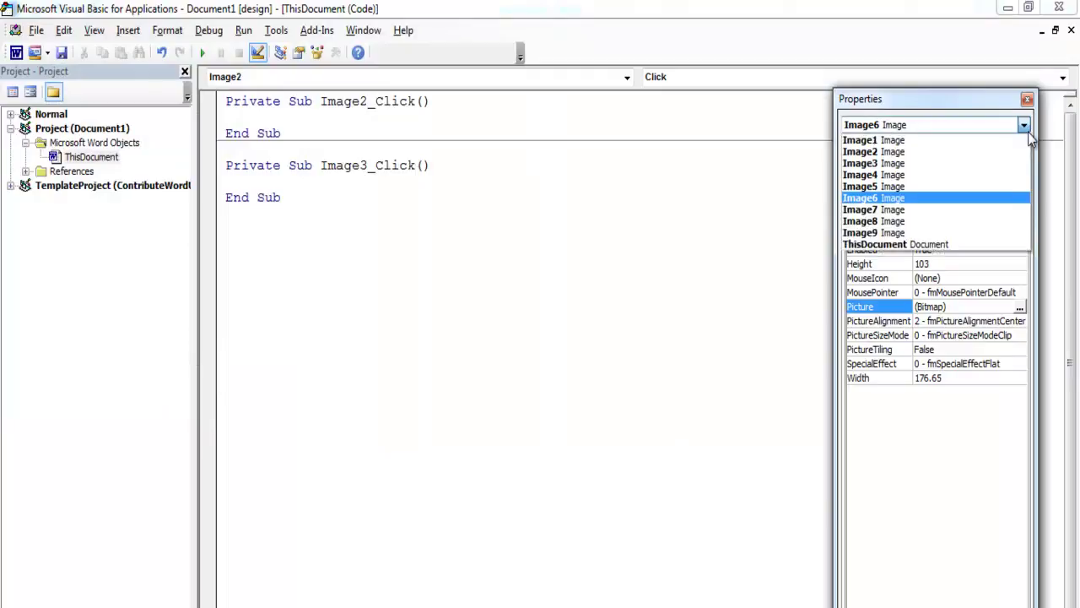
{"action": "left_click", "coordinate": [895, 209]}
{"action": "left_click", "coordinate": [1018, 307]}
{"action": "left_click", "coordinate": [304, 224]}
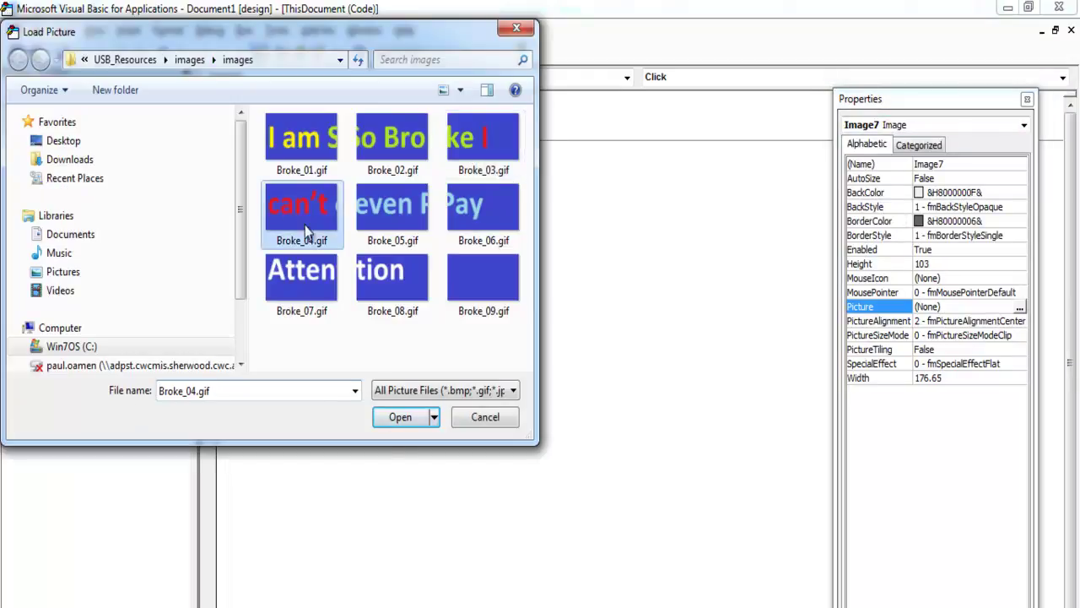
{"action": "left_click", "coordinate": [398, 417]}
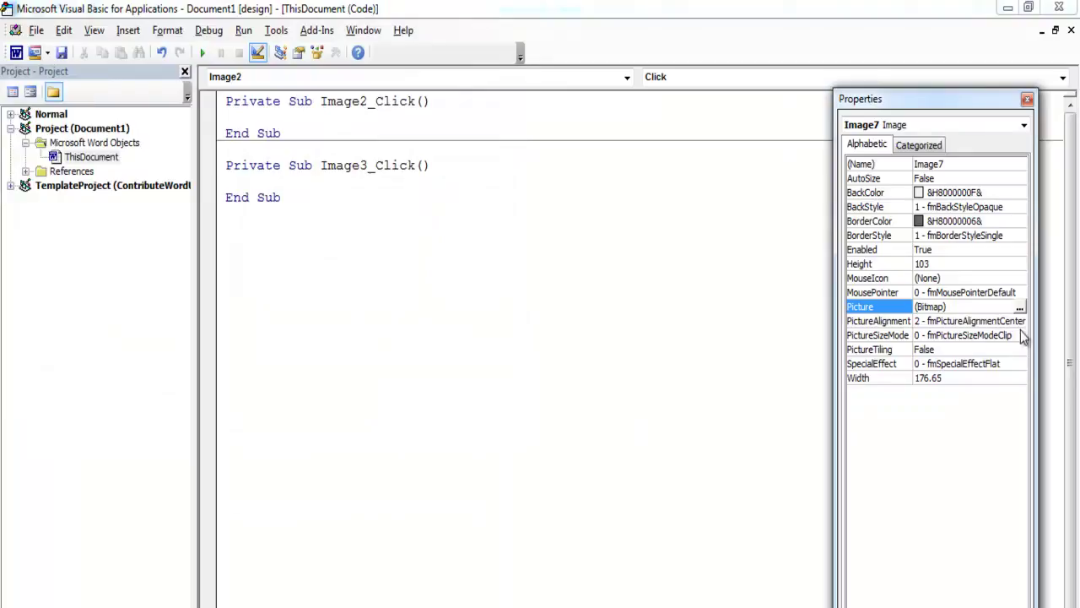
Step: Load Broke_02.gif as the picture of the Image8 control
{"action": "left_click", "coordinate": [1023, 125]}
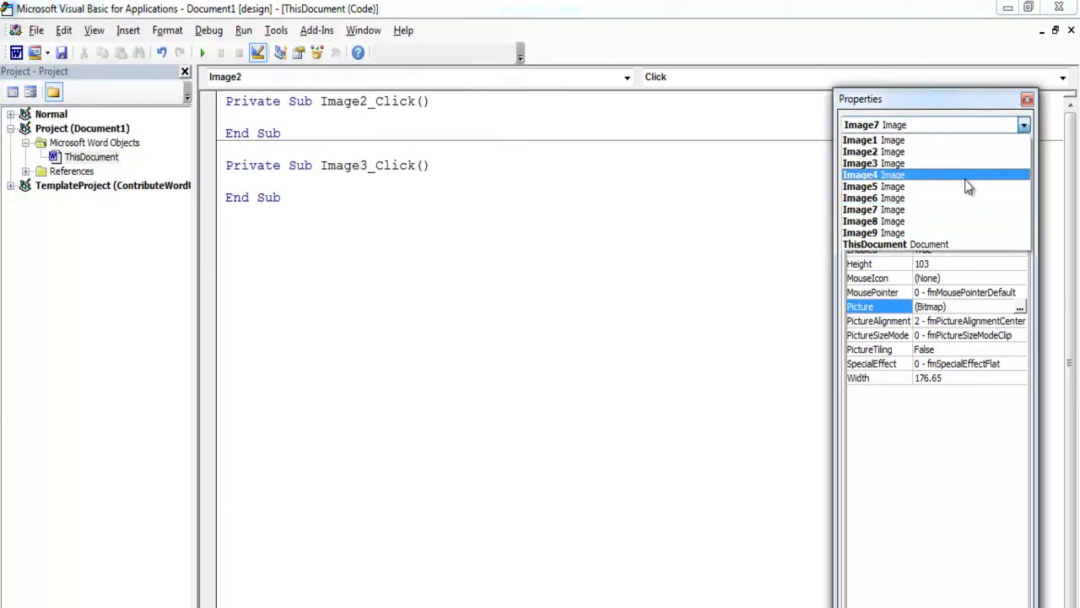
{"action": "left_click", "coordinate": [908, 220]}
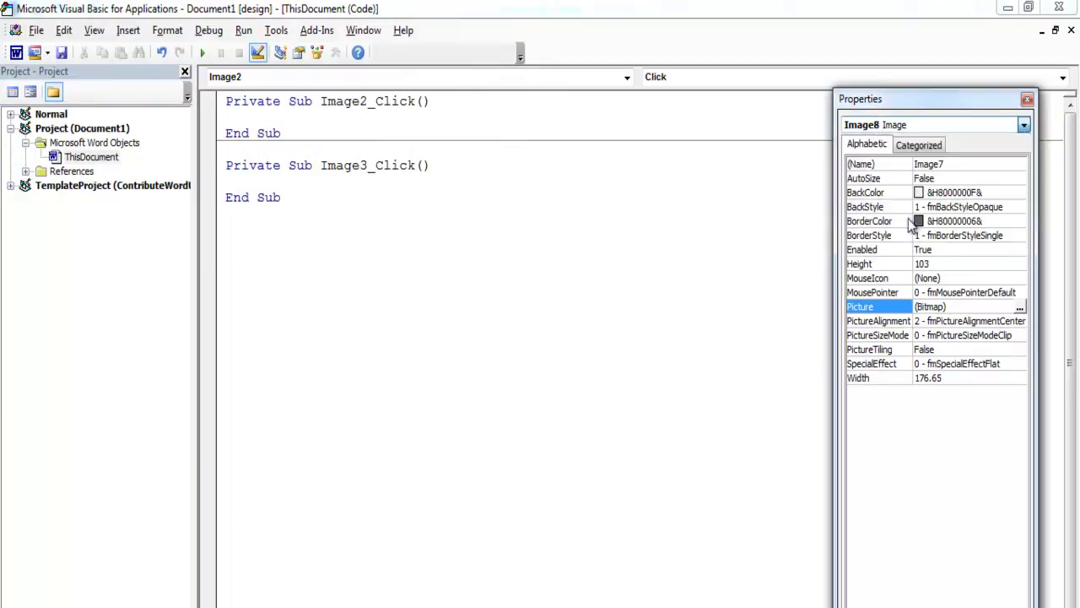
{"action": "left_click", "coordinate": [1019, 309]}
{"action": "left_click", "coordinate": [393, 141]}
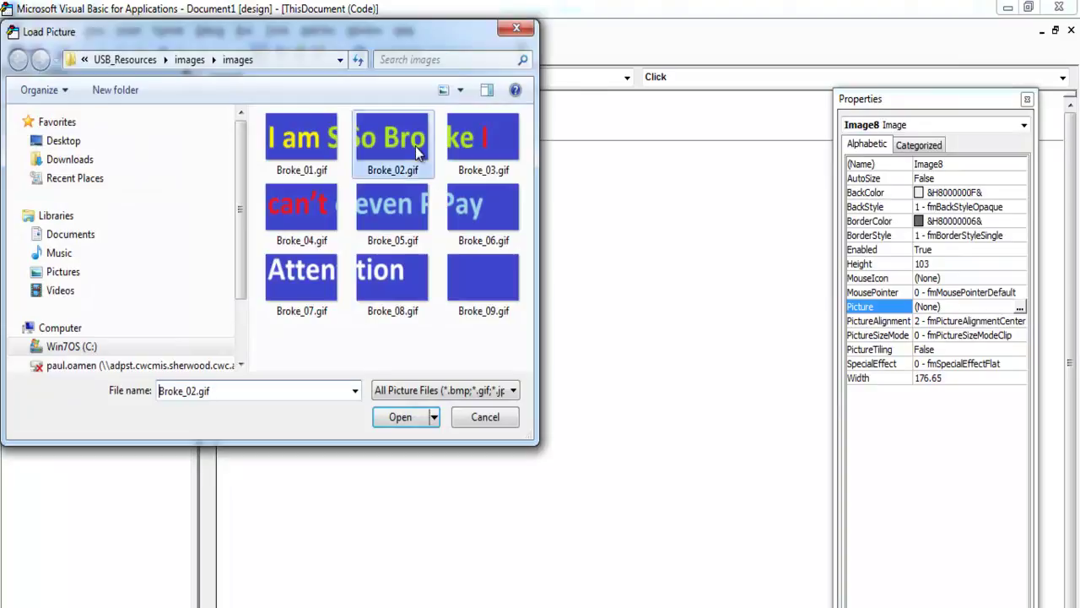
{"action": "left_click", "coordinate": [403, 416]}
Step: Load Broke_09.gif as the picture of the Image9 control
{"action": "left_click", "coordinate": [1024, 125]}
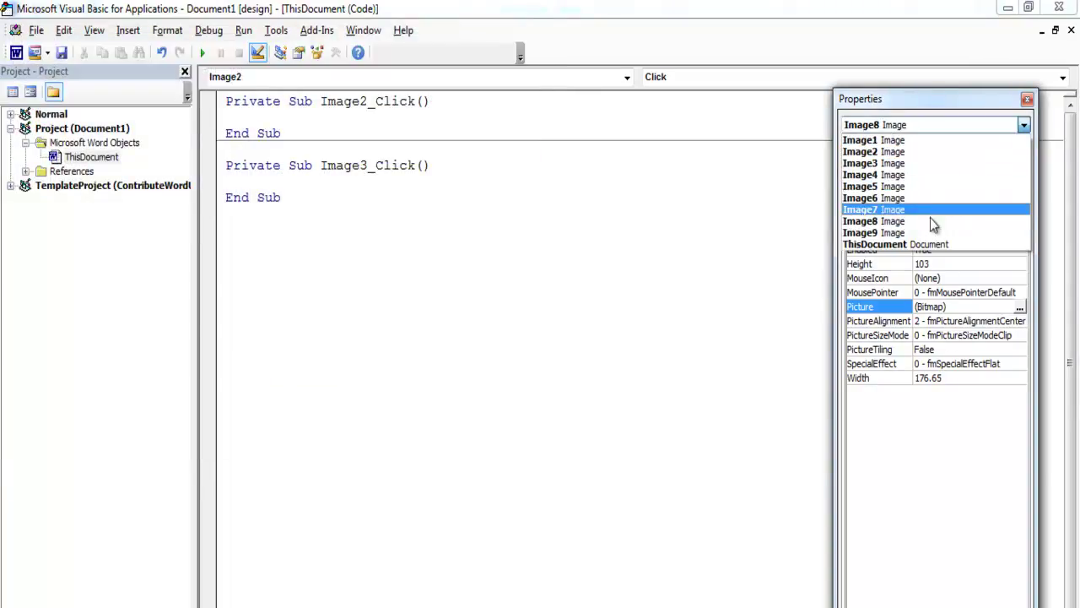
{"action": "left_click", "coordinate": [903, 232]}
{"action": "left_click", "coordinate": [1020, 308]}
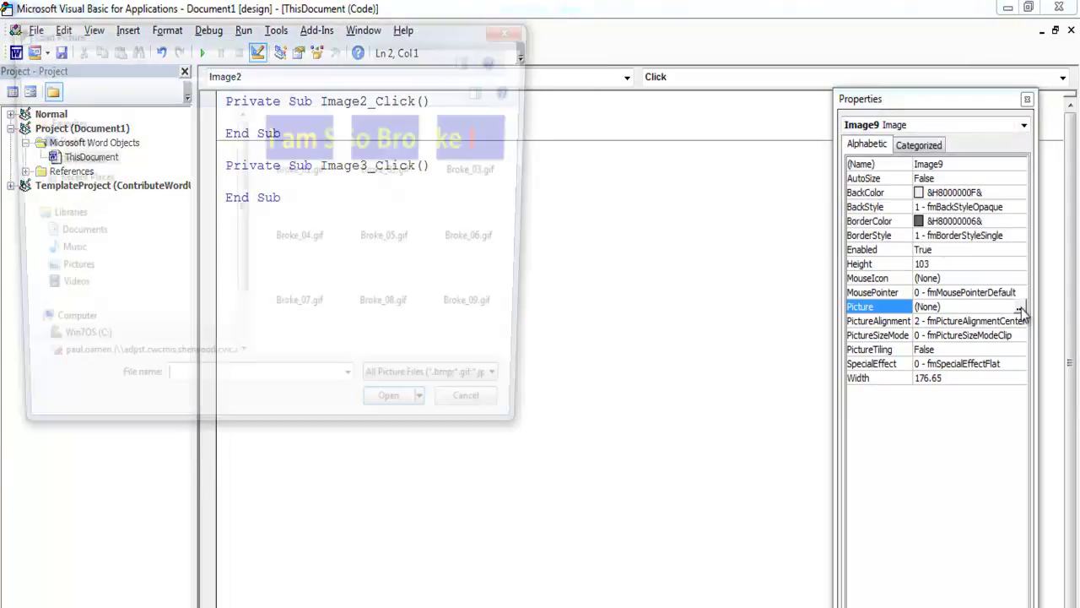
{"action": "left_click", "coordinate": [502, 286]}
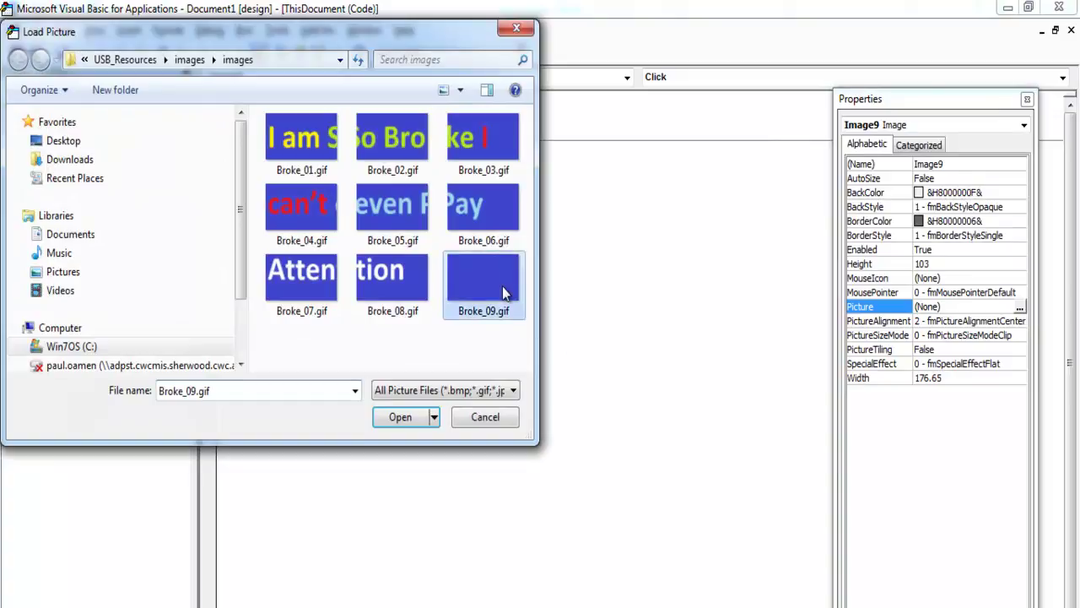
{"action": "left_click", "coordinate": [401, 417]}
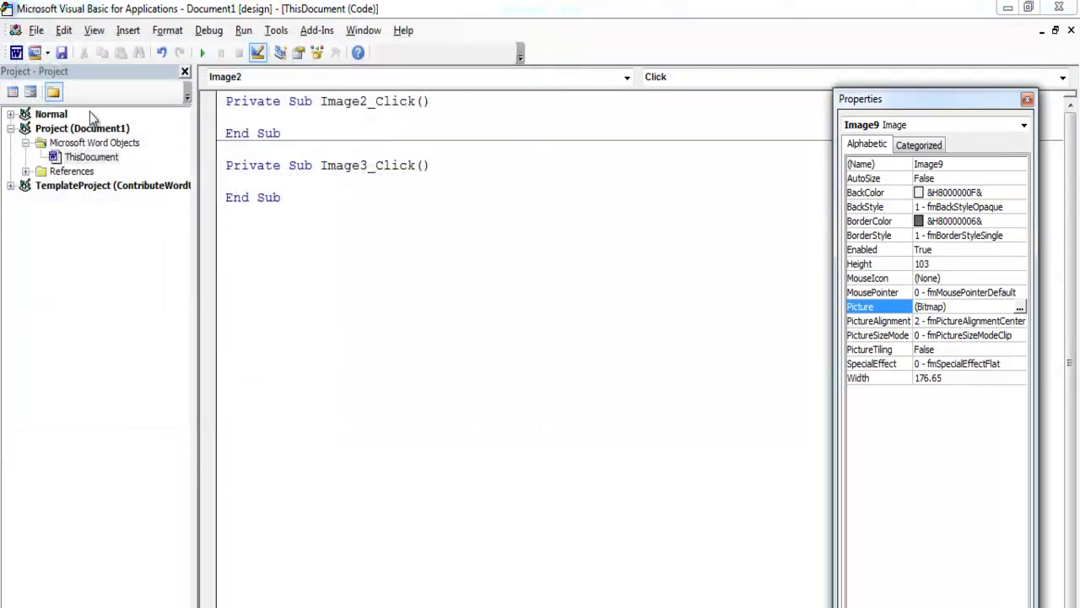
Step: Add Image1_Click code that moves its picture to Image2 or Image4 if that BackColor is &HFFFFFF, sets it to &HFF0000, and blanks Image1 with Broke_09.gif
{"action": "left_click", "coordinate": [31, 94]}
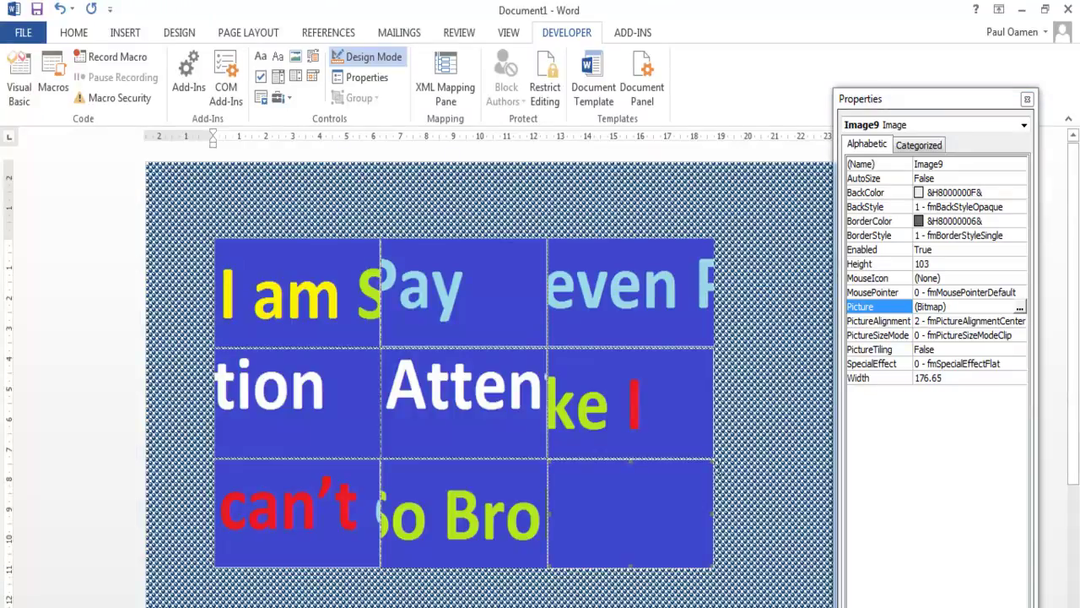
{"action": "left_click", "coordinate": [285, 291]}
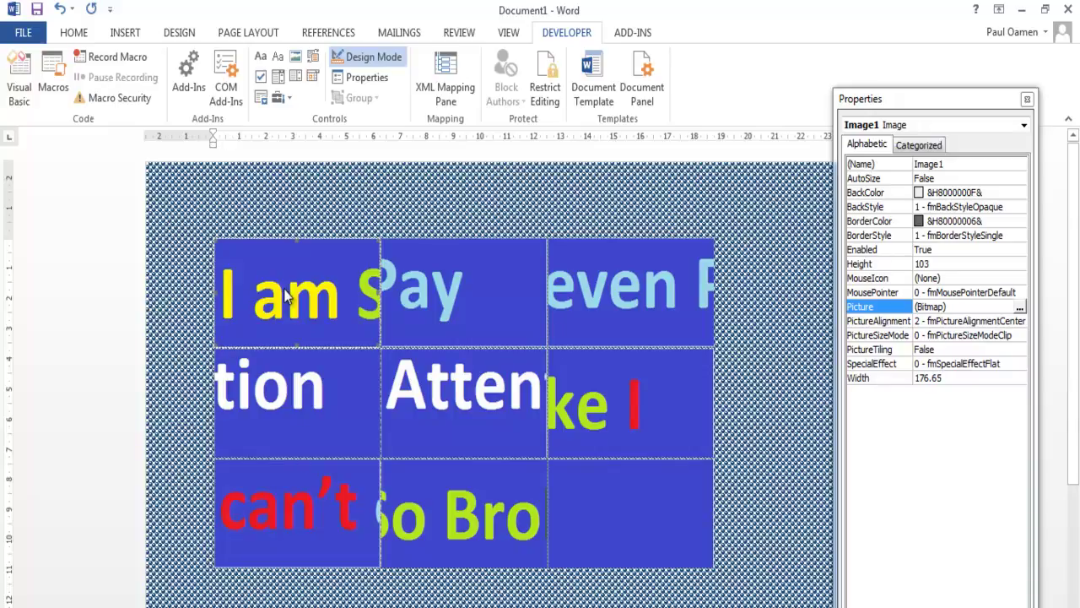
{"action": "double_click", "coordinate": [285, 291]}
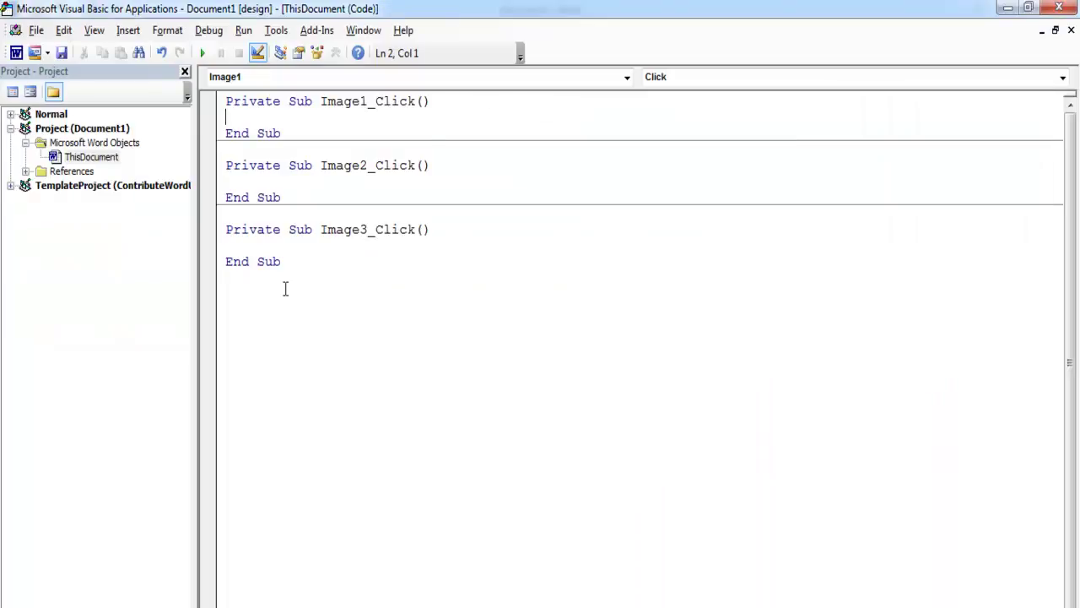
{"action": "type", "text": "If Image2.BackColor = &HFFFFFF Then Image2.Picture = Image1.Picture Image2.BackColor = &HFF0000 Image1.Picture = LoadPicture(\"C:\\My_Resources\\USB_Resources\\images\\images\\Broke_09.gif\") Image1.BackColor = &HFFFFFF End If  If Image4.BackColor = &HFFFFFF Then Image4.Picture = Image1.Picture Image4.BackColor = &HFF0000 Image1.Picture = LoadPicture(\"C:\\My_Resources\\USB_Resources\\images\\images\\Broke_09.gif\") Image1.BackColor = &HFFFFFF End If  End Sub"}
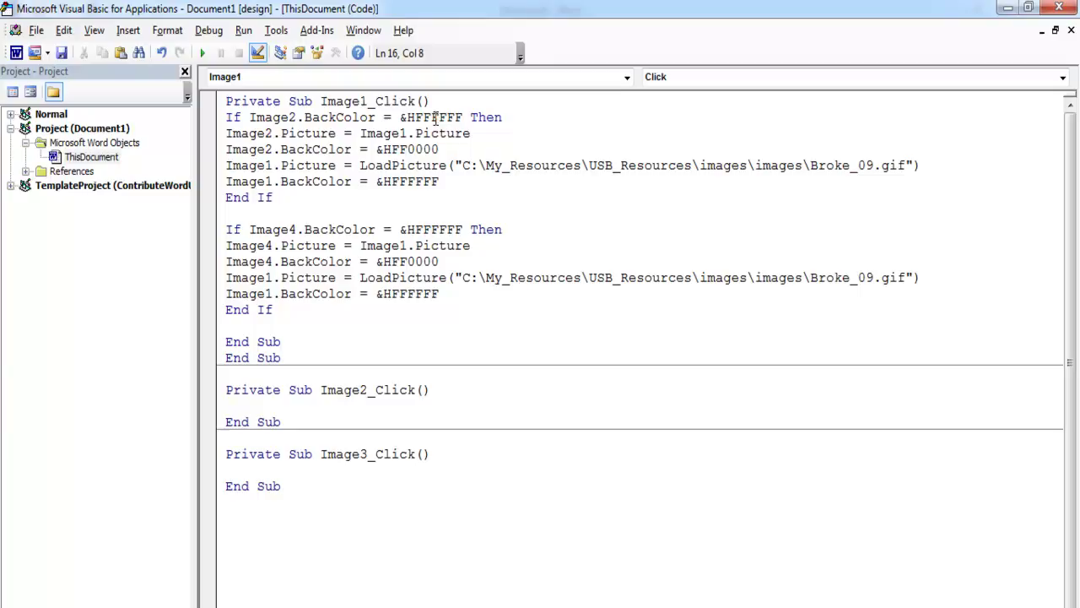
Step: Examine the BackColor values, the Broke_09.gif path and the Image4 condition block in the Image1_Click code
{"action": "left_click_drag", "start_coordinate": [465, 117], "coordinate": [403, 122]}
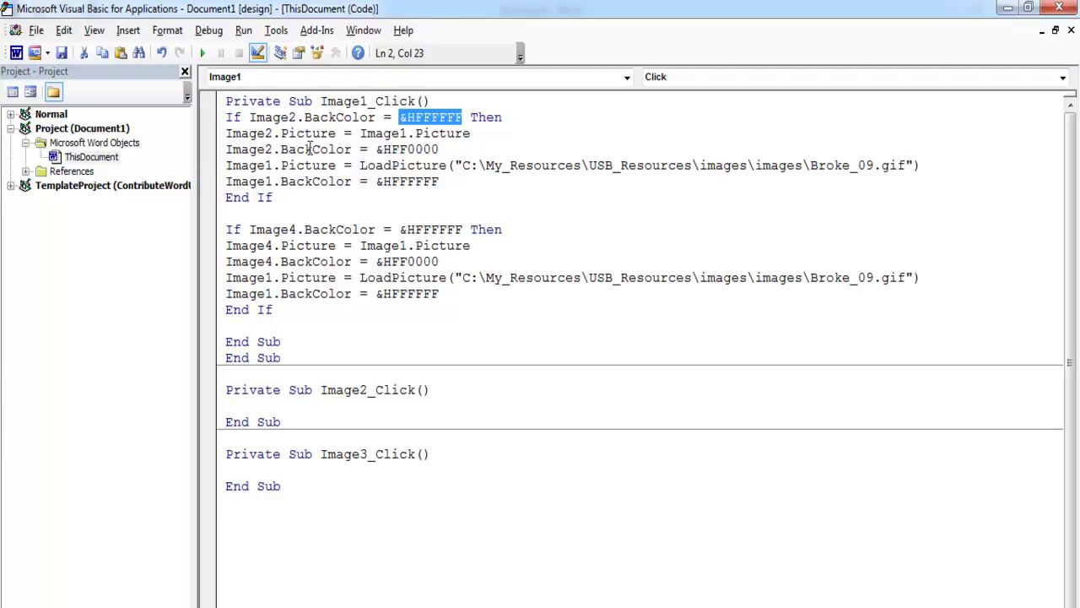
{"action": "left_click_drag", "start_coordinate": [439, 149], "coordinate": [375, 148]}
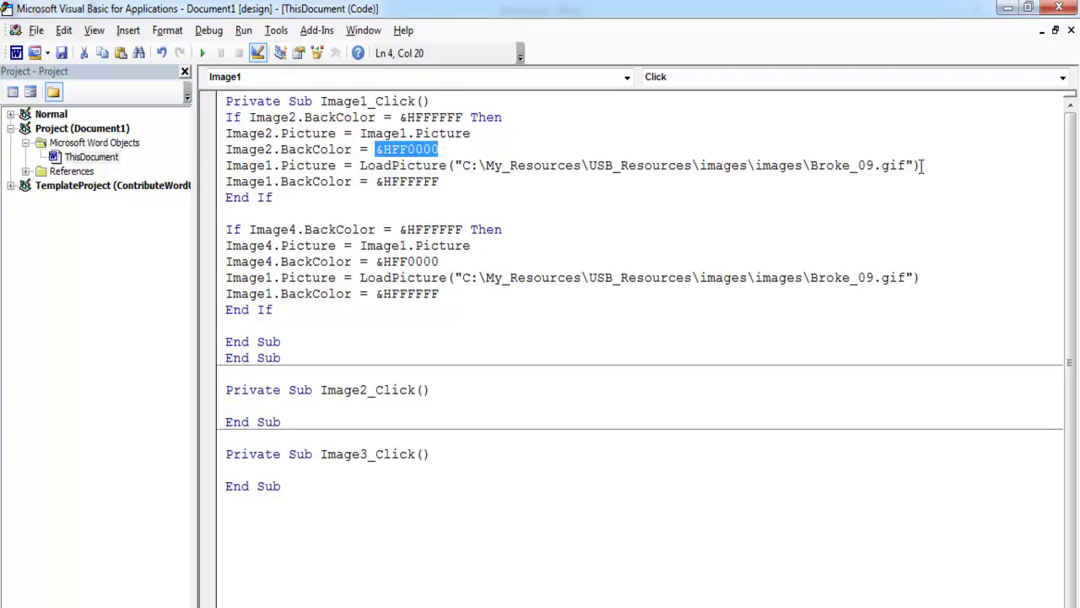
{"action": "left_click_drag", "start_coordinate": [920, 165], "coordinate": [864, 166]}
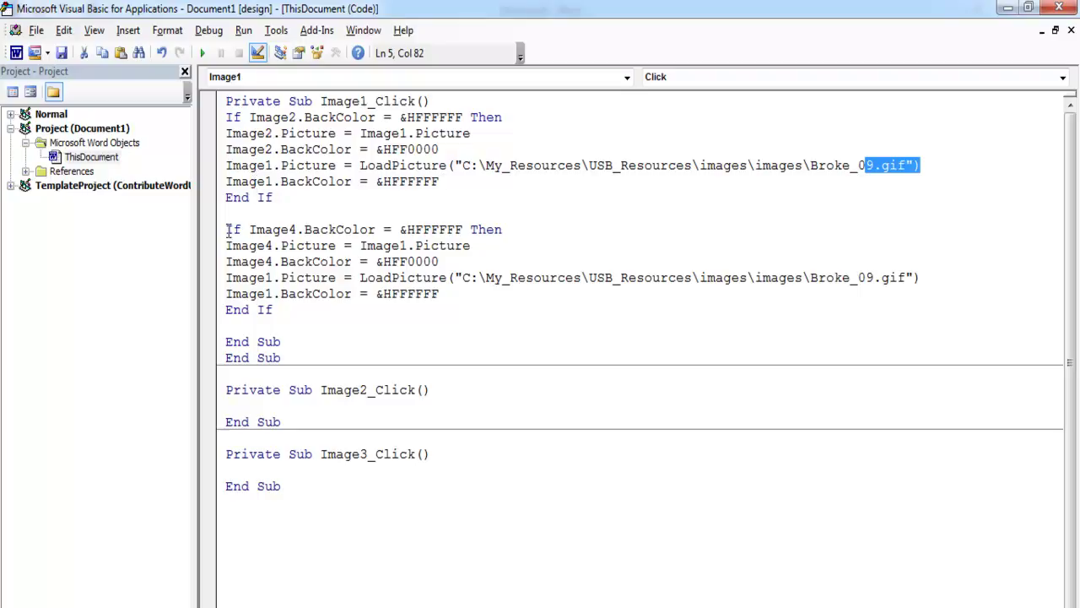
{"action": "left_click_drag", "start_coordinate": [227, 229], "coordinate": [411, 309]}
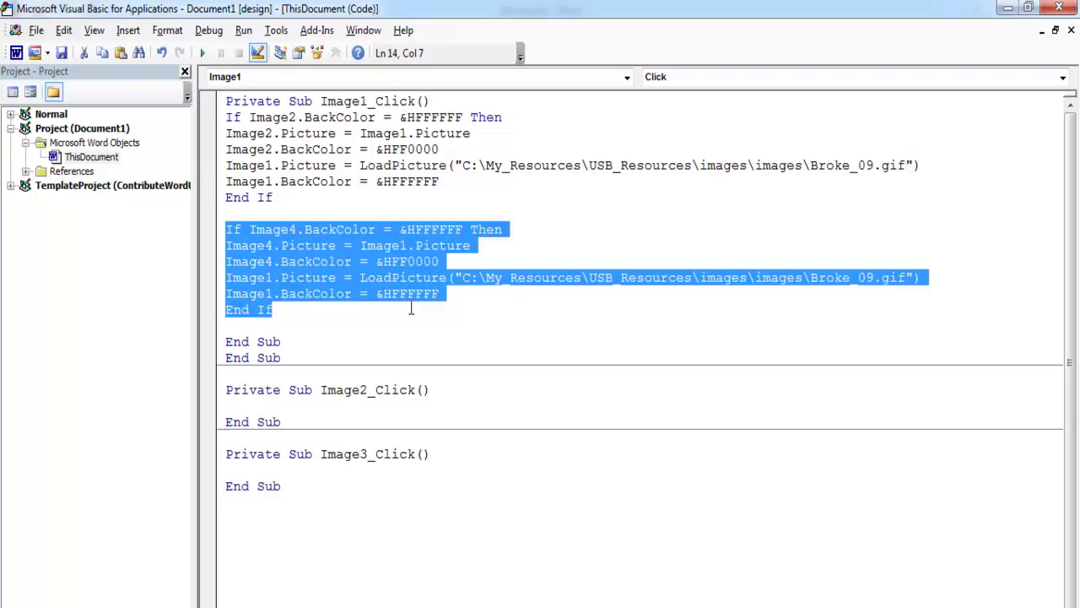
Step: Open the click procedure of the Image2 control from the document
{"action": "left_click", "coordinate": [30, 91]}
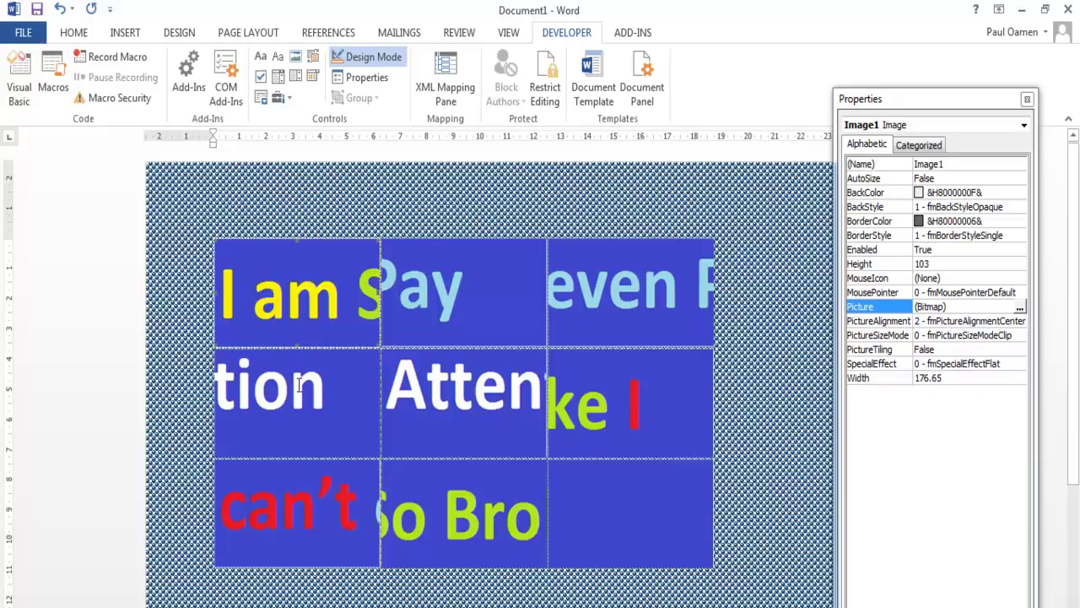
{"action": "double_click", "coordinate": [462, 288]}
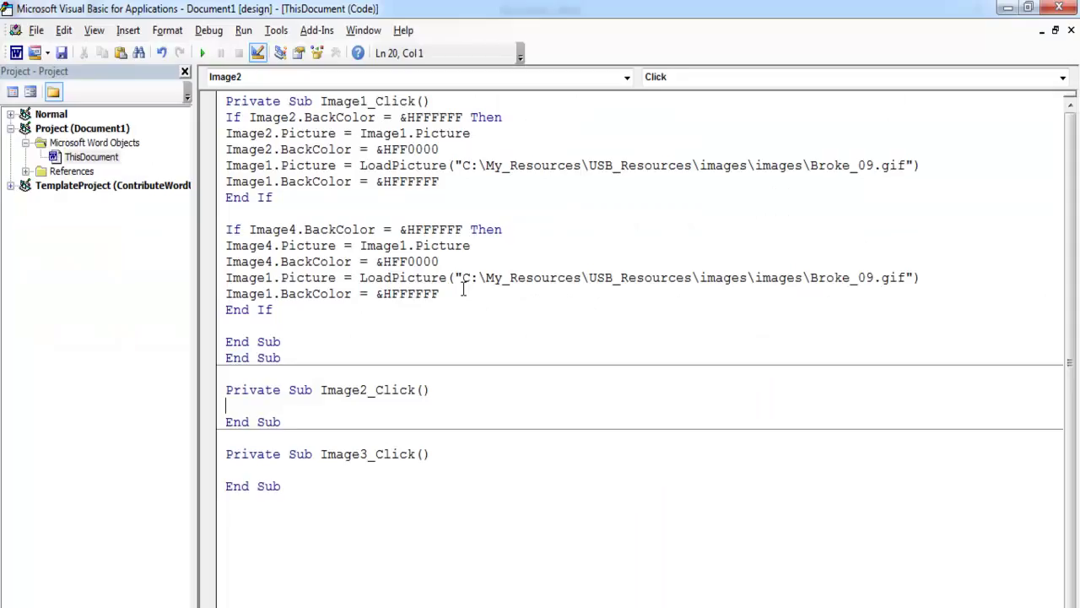
{"action": "key", "text": "alt+F11"}
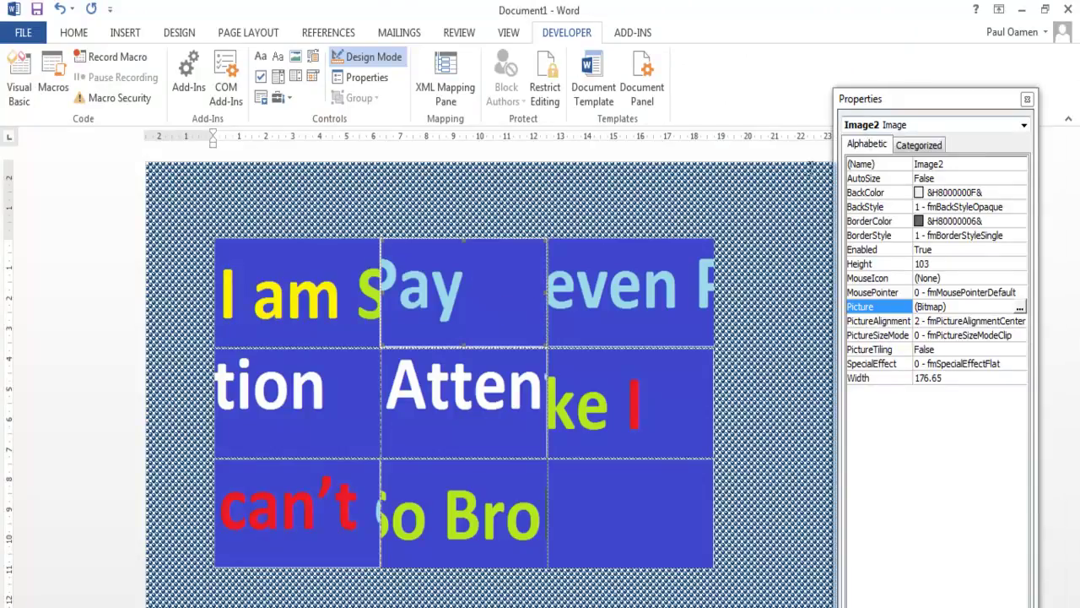
{"action": "double_click", "coordinate": [470, 301]}
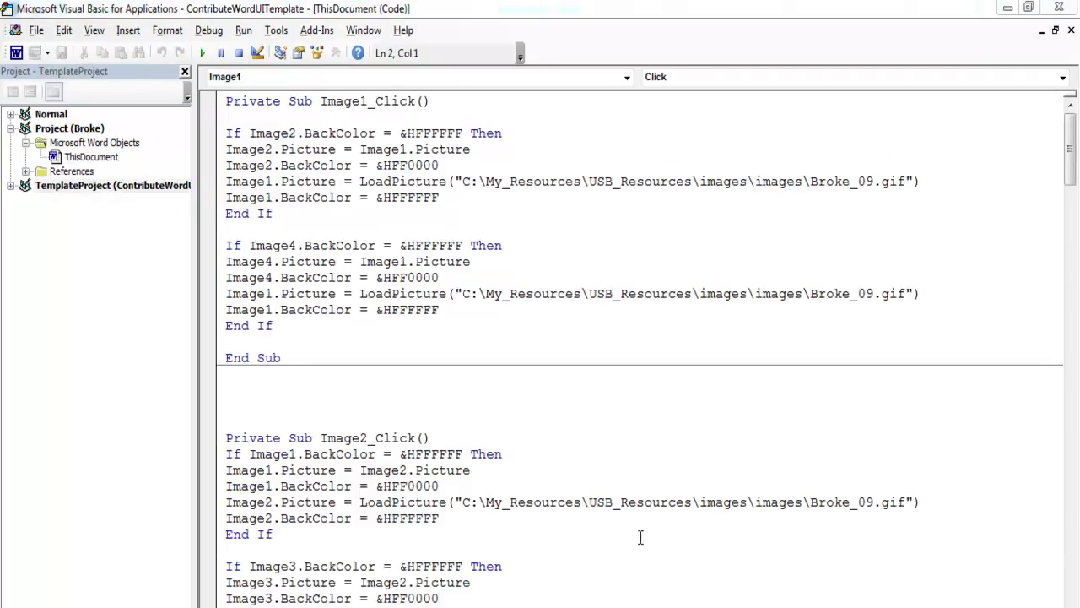
Step: Delete the extra blank lines between the Image1_Click and Image2_Click procedures in the Broke project
{"action": "left_click", "coordinate": [299, 384]}
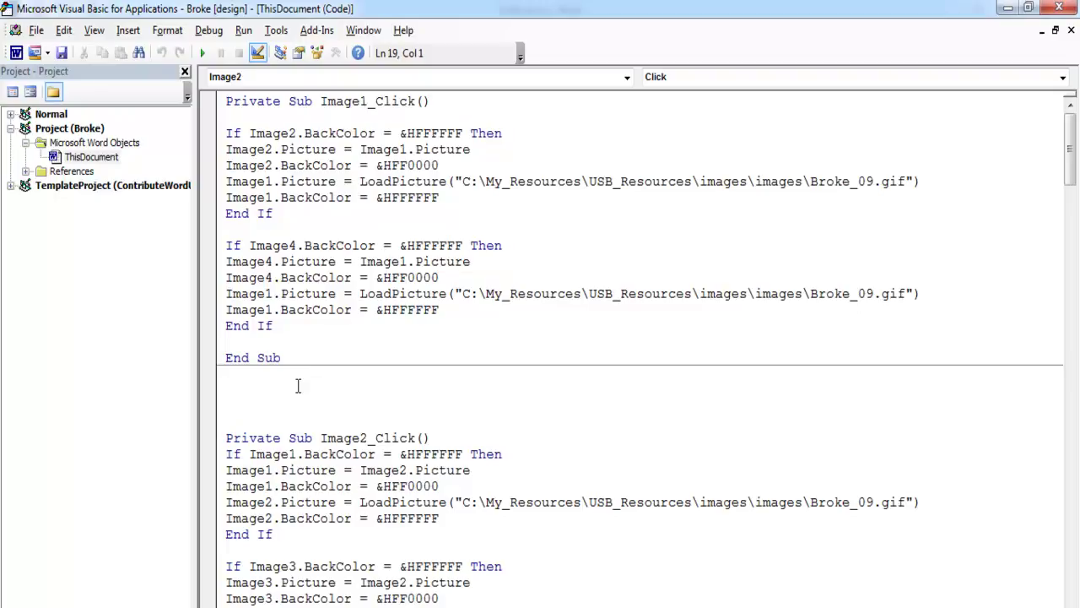
{"action": "key", "text": "Delete"}
{"action": "key", "text": "Delete"}
{"action": "key", "text": "Delete"}
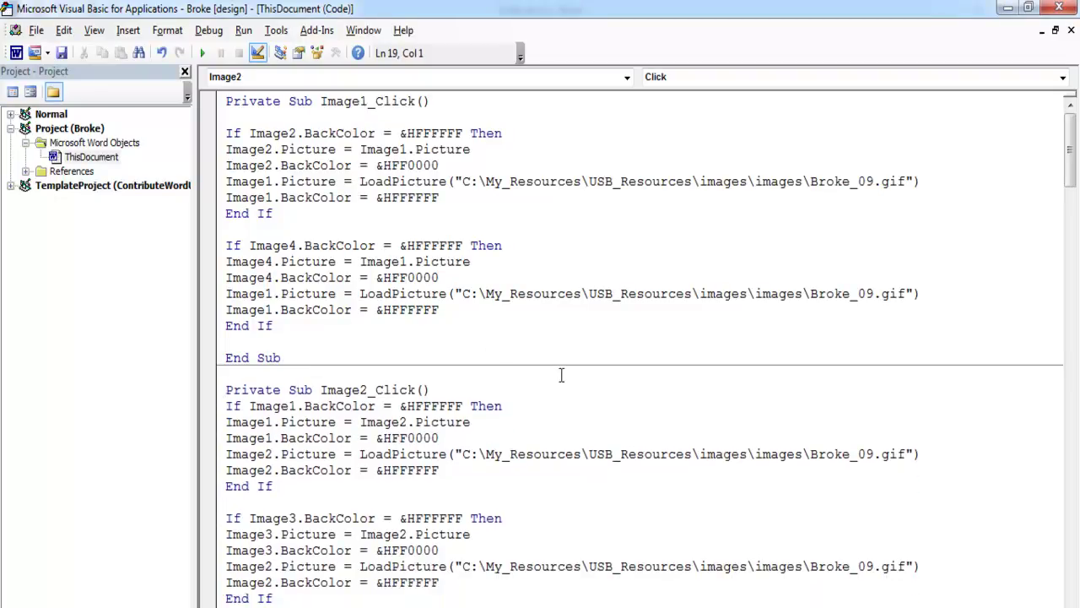
Step: Examine the swap conditions in the click procedures from Image2_Click through Image8_Click in the Broke project
{"action": "scroll", "coordinate": [561, 375], "scroll_direction": "down", "scroll_amount": 3}
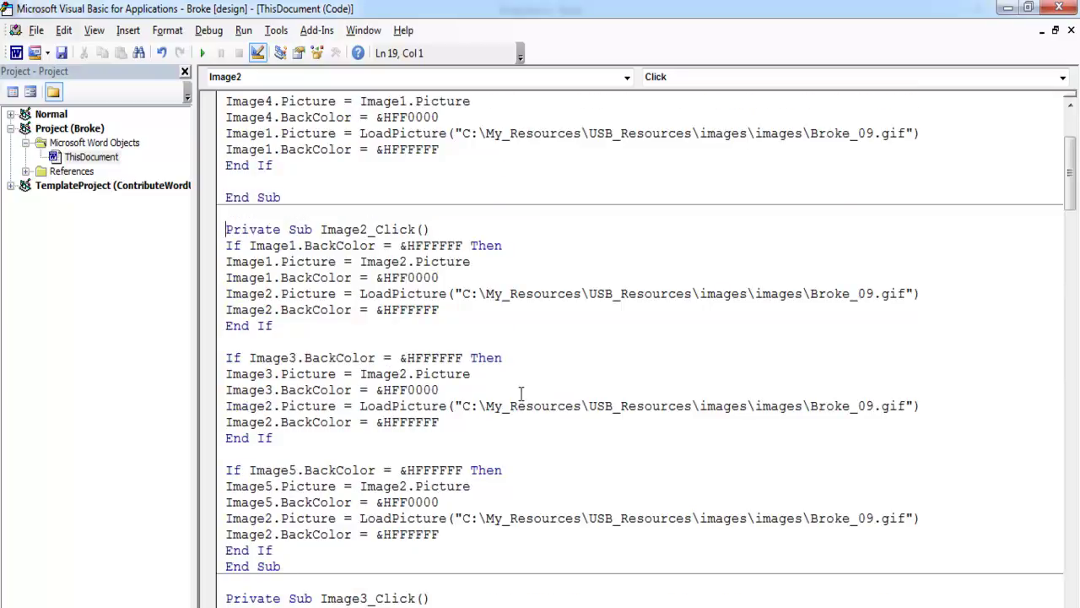
{"action": "scroll", "coordinate": [535, 390], "scroll_direction": "down", "scroll_amount": 5}
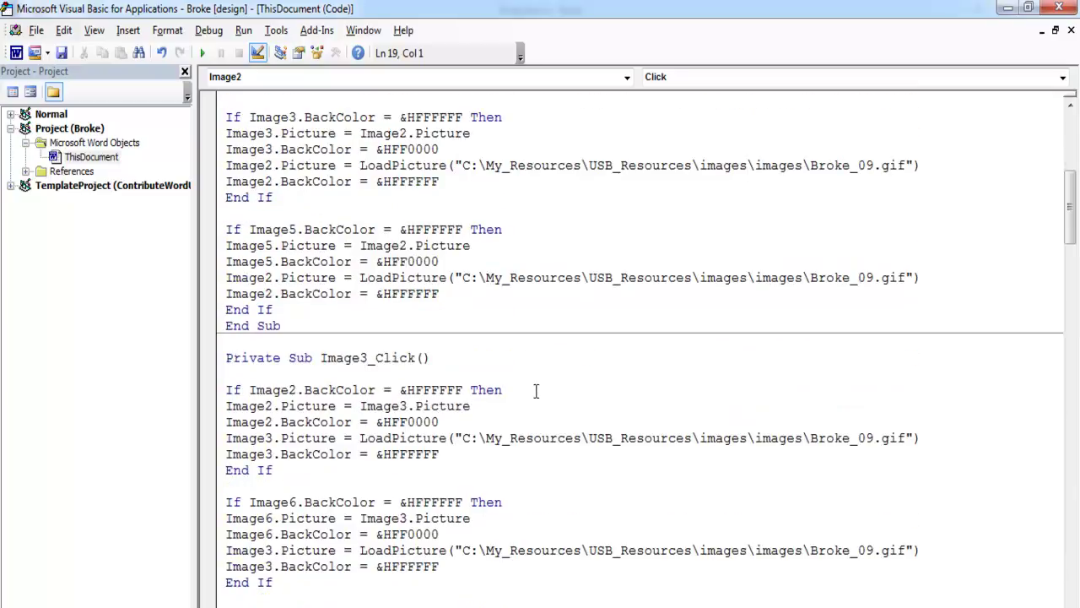
{"action": "scroll", "coordinate": [535, 394], "scroll_direction": "down", "scroll_amount": 3}
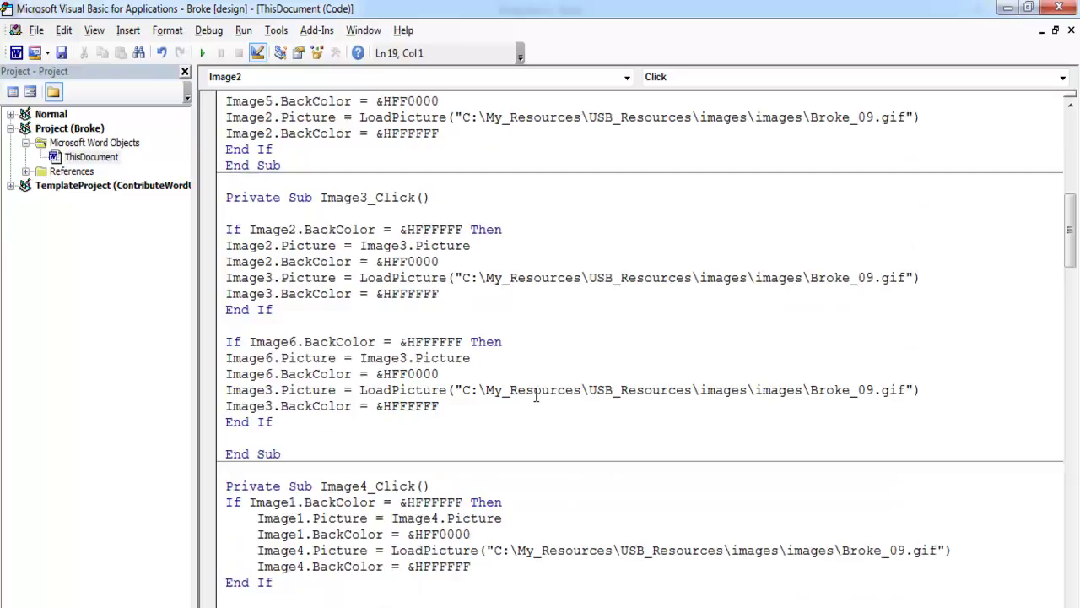
{"action": "scroll", "coordinate": [535, 394], "scroll_direction": "down", "scroll_amount": 5}
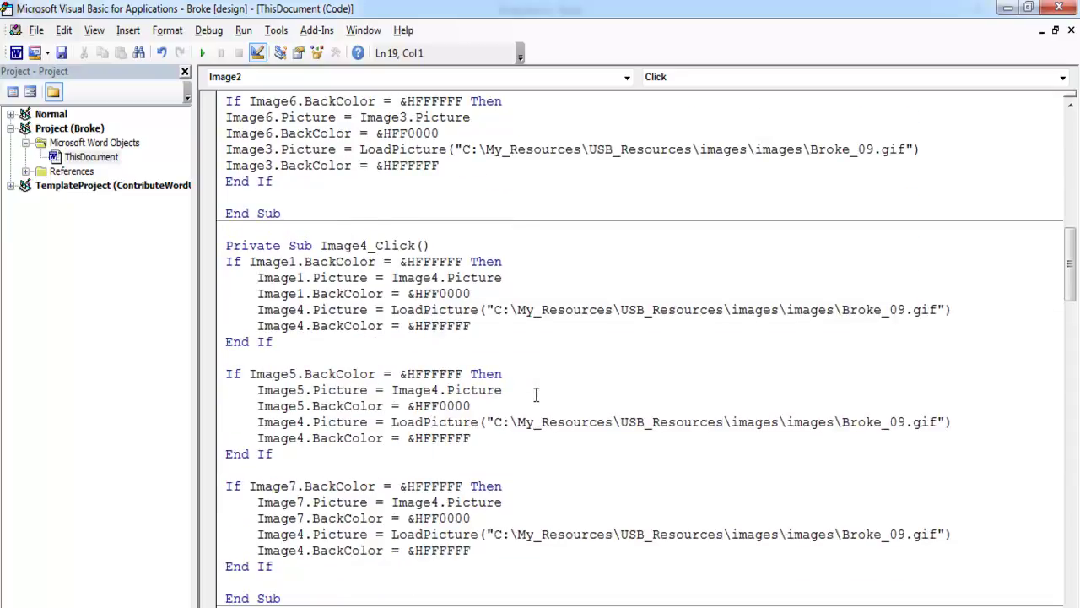
{"action": "scroll", "coordinate": [535, 395], "scroll_direction": "down", "scroll_amount": 8}
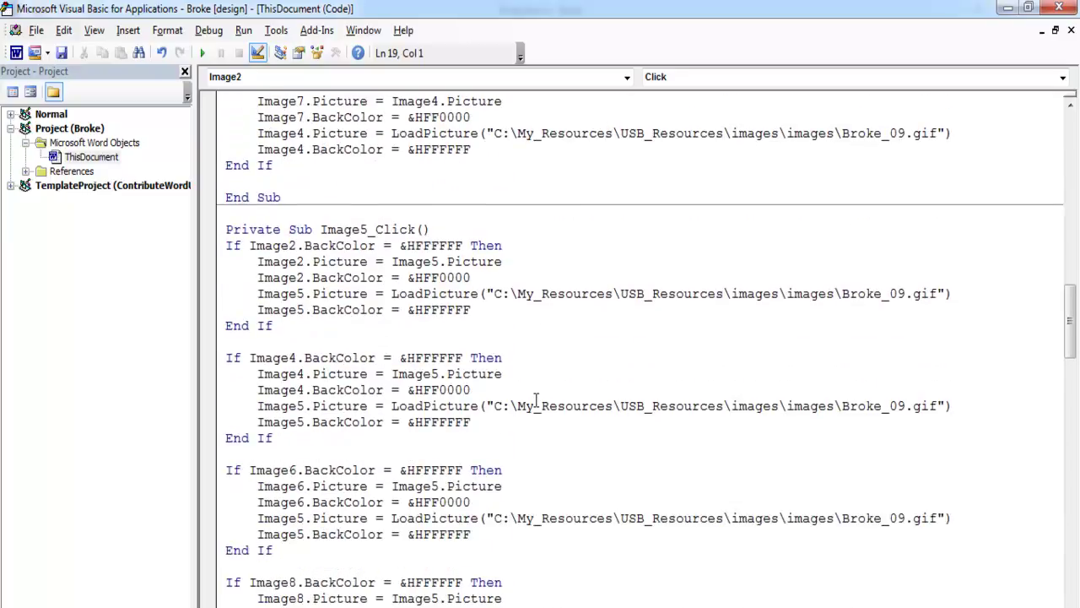
{"action": "scroll", "coordinate": [535, 398], "scroll_direction": "down", "scroll_amount": 2}
{"action": "scroll", "coordinate": [535, 399], "scroll_direction": "down", "scroll_amount": 2}
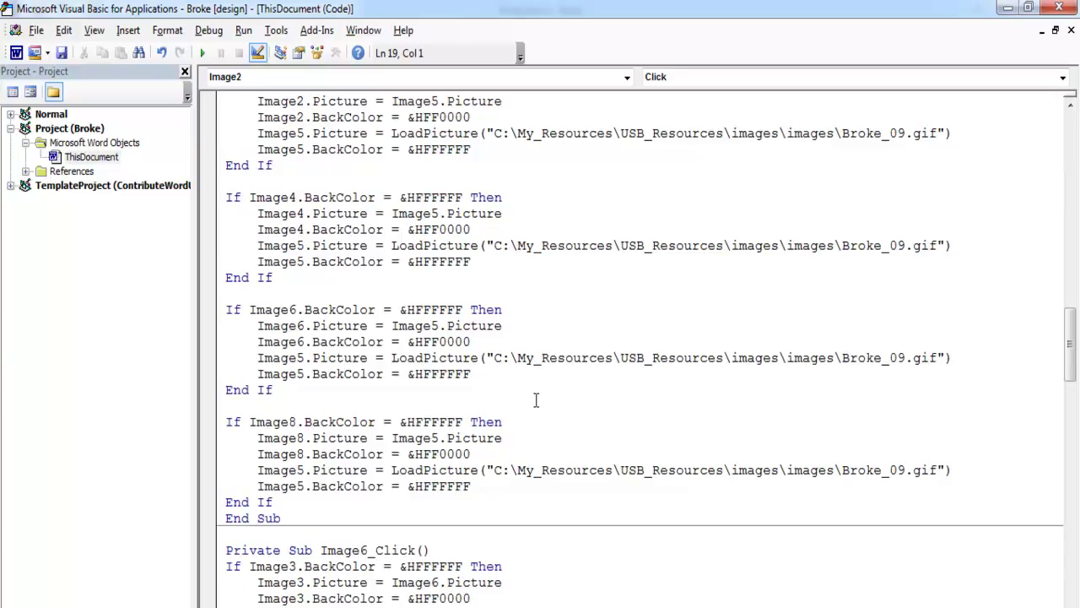
{"action": "scroll", "coordinate": [535, 399], "scroll_direction": "up", "scroll_amount": 2}
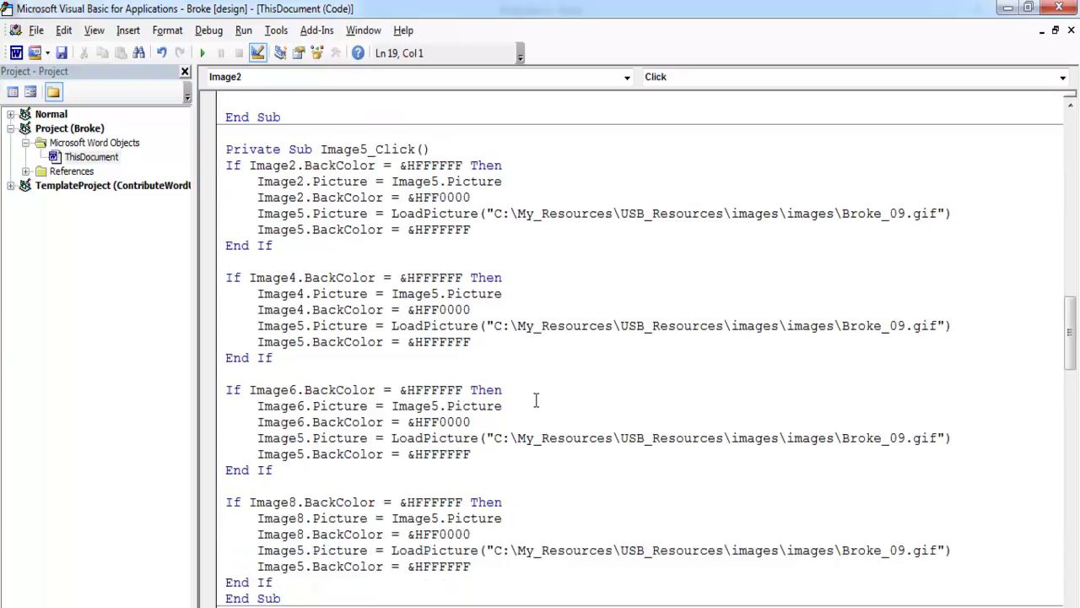
{"action": "scroll", "coordinate": [535, 399], "scroll_direction": "down", "scroll_amount": 8}
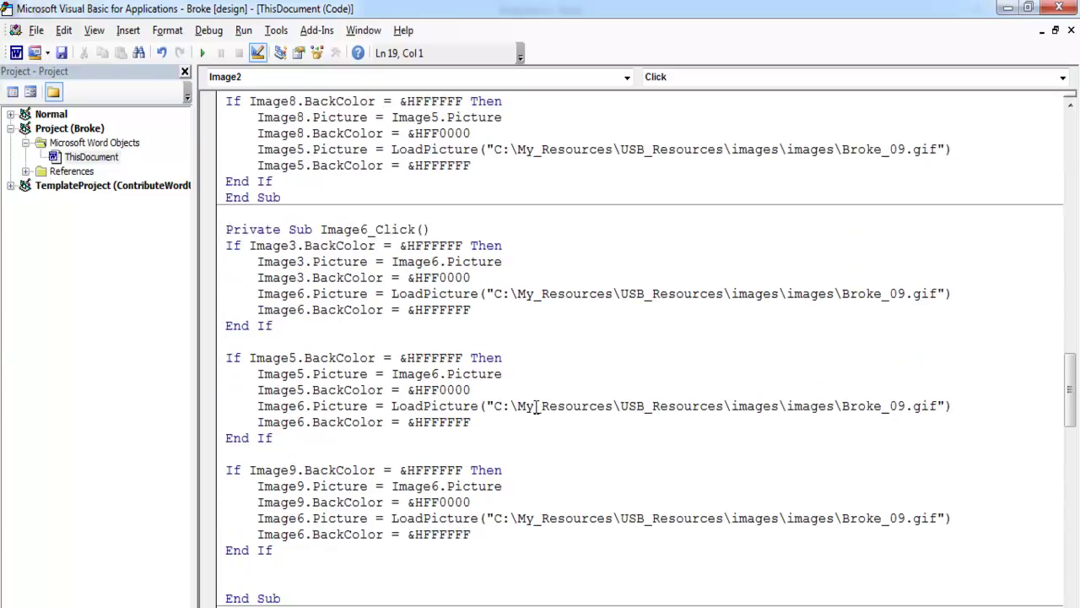
{"action": "scroll", "coordinate": [535, 406], "scroll_direction": "down", "scroll_amount": 3}
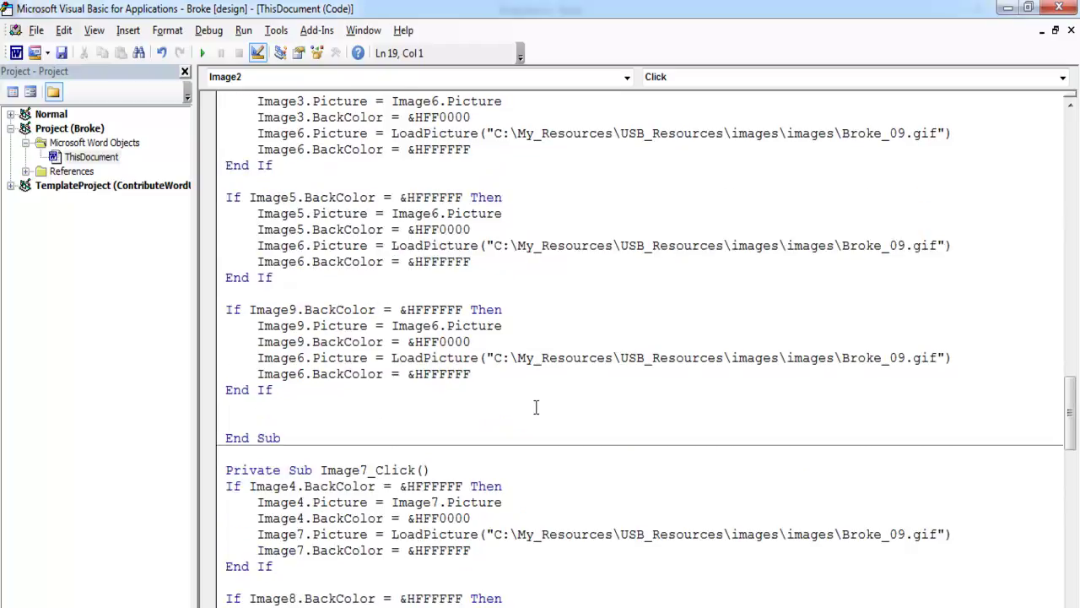
{"action": "scroll", "coordinate": [535, 407], "scroll_direction": "down", "scroll_amount": 5}
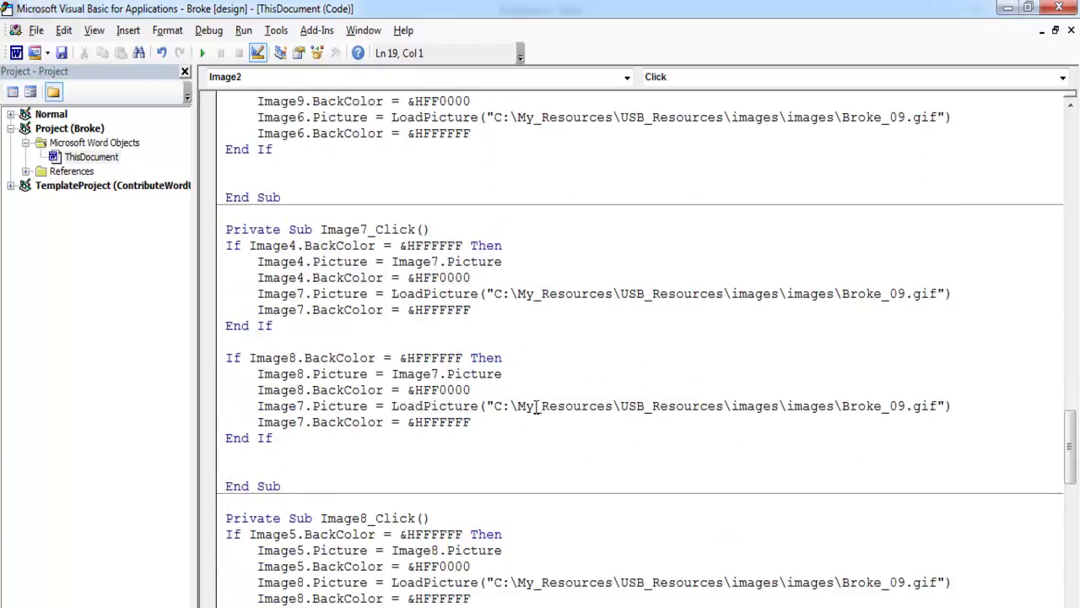
{"action": "scroll", "coordinate": [535, 406], "scroll_direction": "down", "scroll_amount": 7}
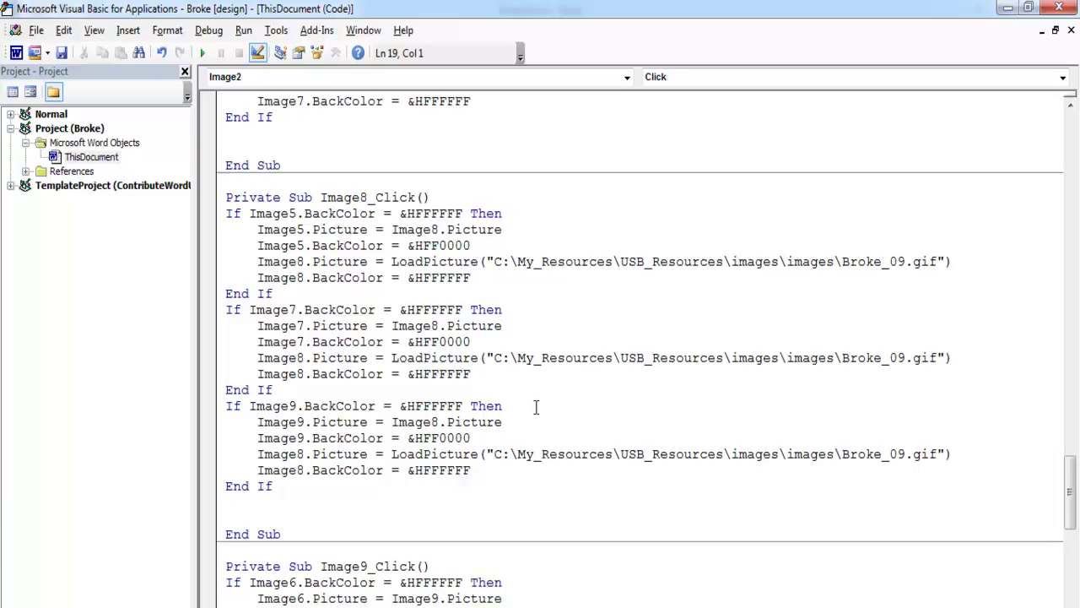
Step: Examine the Image9_Click swap conditions and the LoadPicture and BackColor assignments for all nine images in the UserForm_Initialize procedure
{"action": "scroll", "coordinate": [535, 405], "scroll_direction": "down", "scroll_amount": 6}
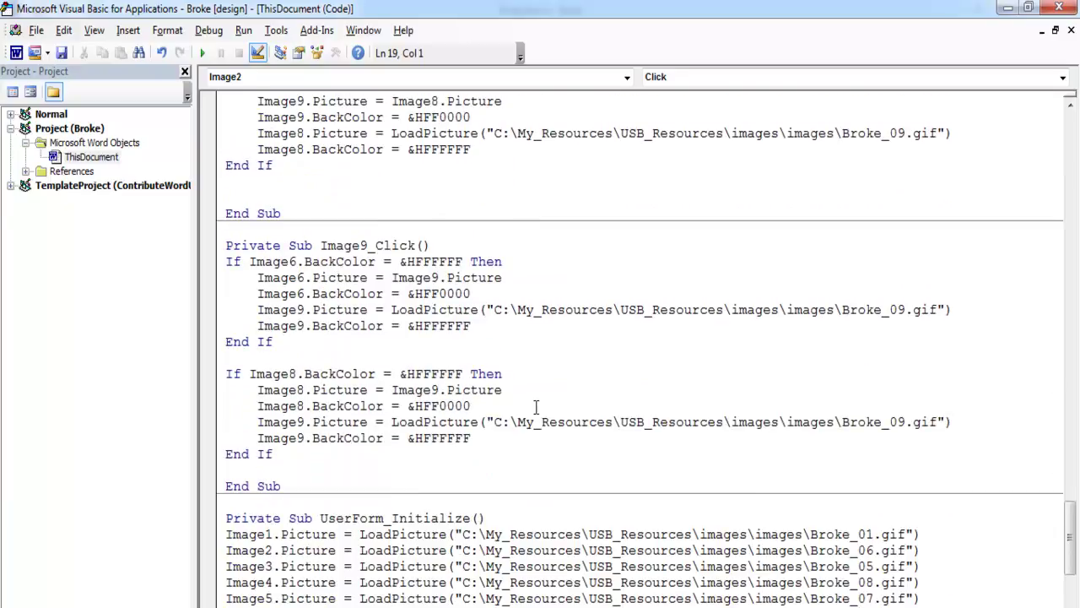
{"action": "scroll", "coordinate": [535, 408], "scroll_direction": "down", "scroll_amount": 6}
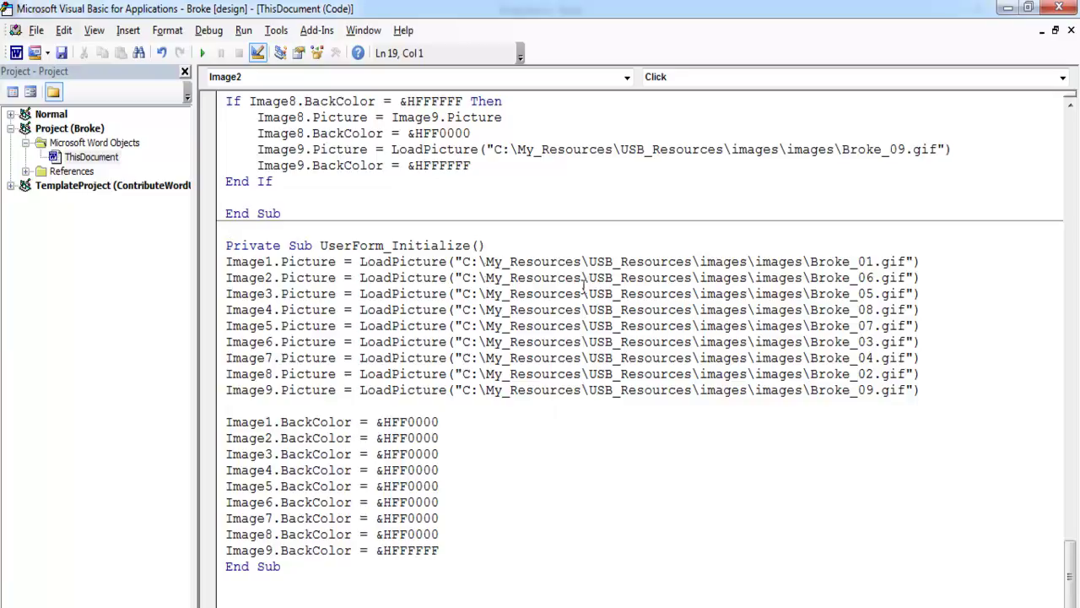
{"action": "left_click_drag", "start_coordinate": [472, 245], "coordinate": [391, 247]}
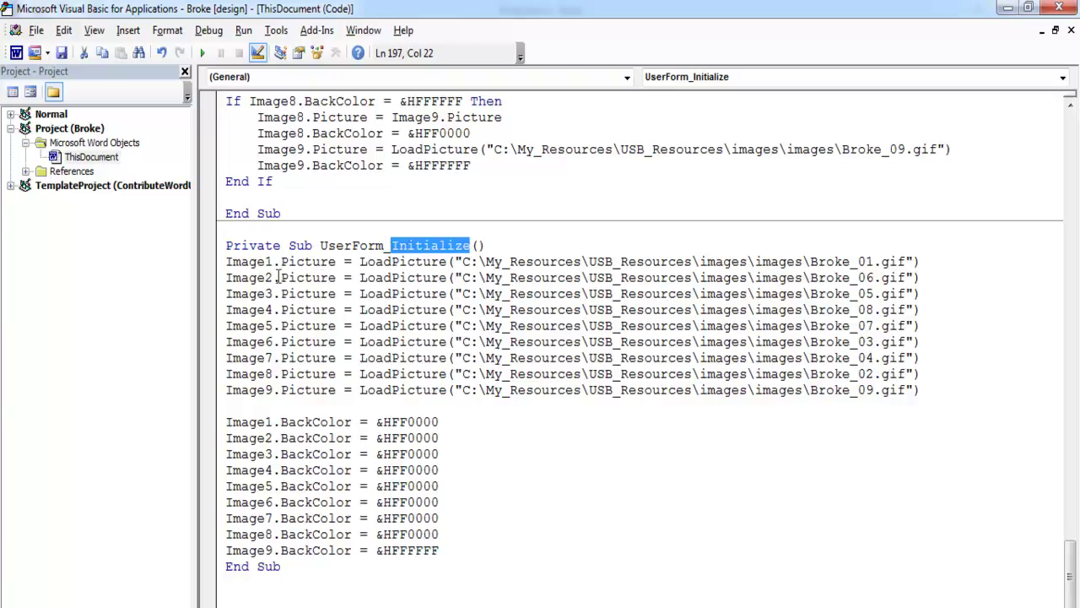
{"action": "left_click", "coordinate": [382, 357]}
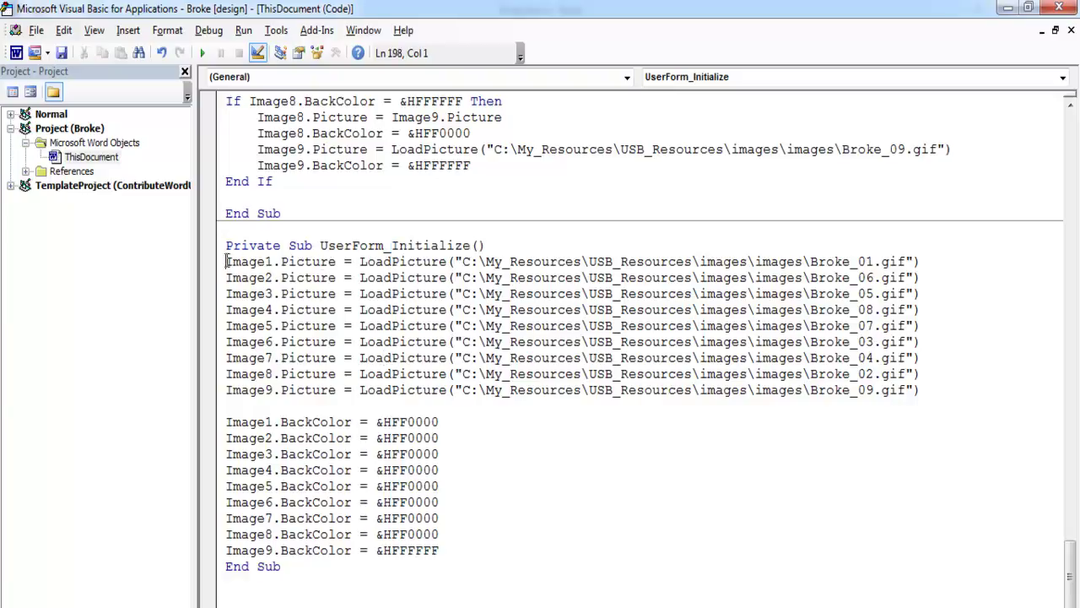
{"action": "left_click_drag", "start_coordinate": [226, 262], "coordinate": [463, 544]}
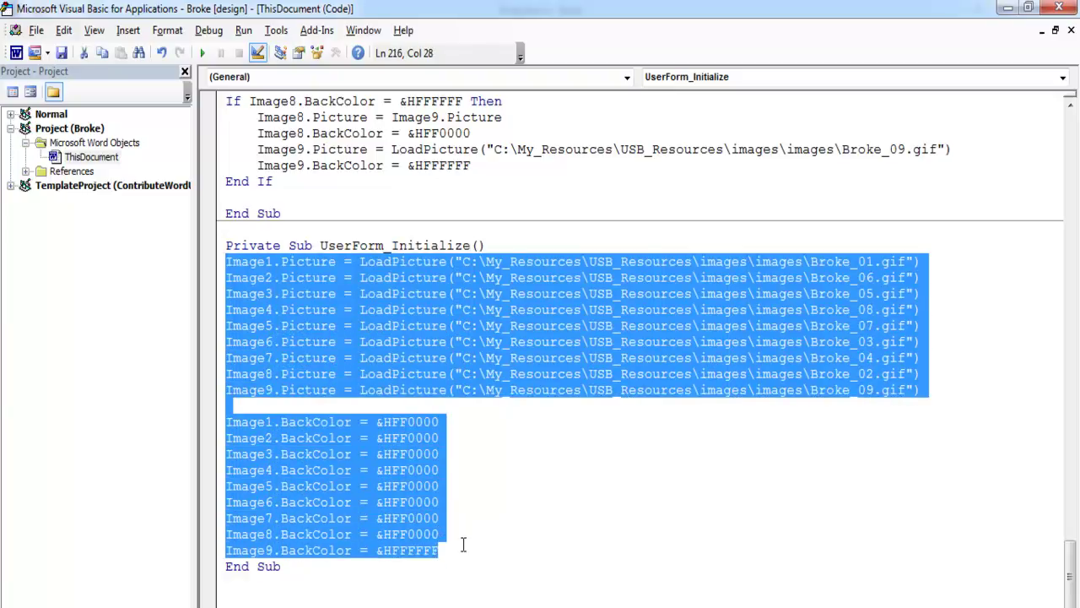
{"action": "left_click", "coordinate": [541, 517]}
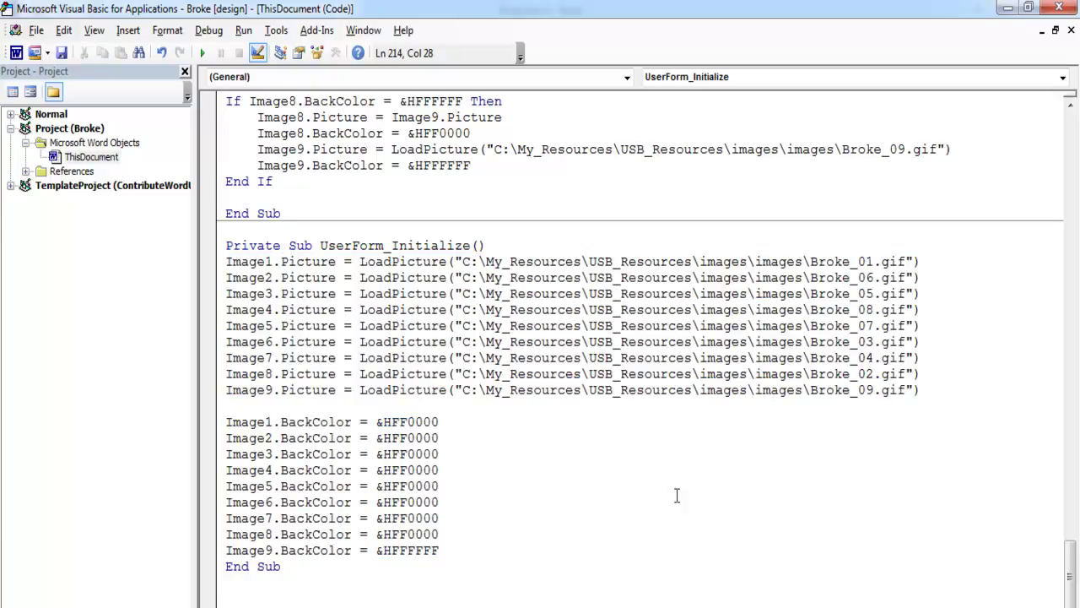
Step: Switch to the Broke.docm document in Word with Design Mode off and move the "tion" tile down into the empty corner cell
{"action": "left_click", "coordinate": [16, 52]}
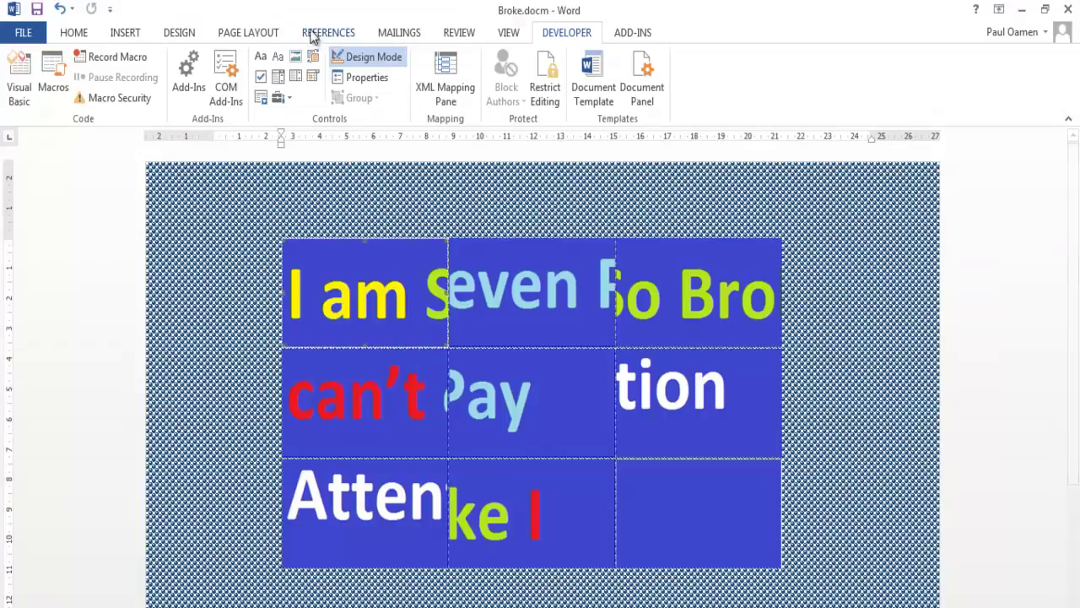
{"action": "left_click", "coordinate": [365, 59]}
{"action": "left_click", "coordinate": [714, 416]}
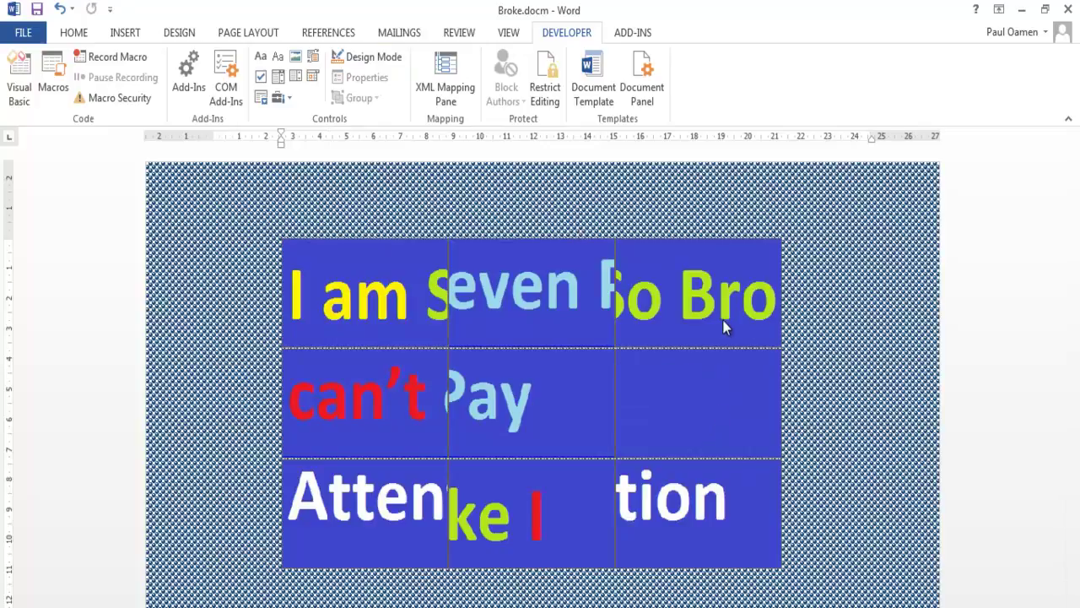
Step: Shift the tiles around the grid until "Atten" sits beside "tion" in the bottom row, with "can't" in the bottom-left cell
{"action": "left_click", "coordinate": [722, 320]}
{"action": "left_click", "coordinate": [599, 316]}
{"action": "left_click", "coordinate": [549, 402]}
{"action": "left_click", "coordinate": [523, 497]}
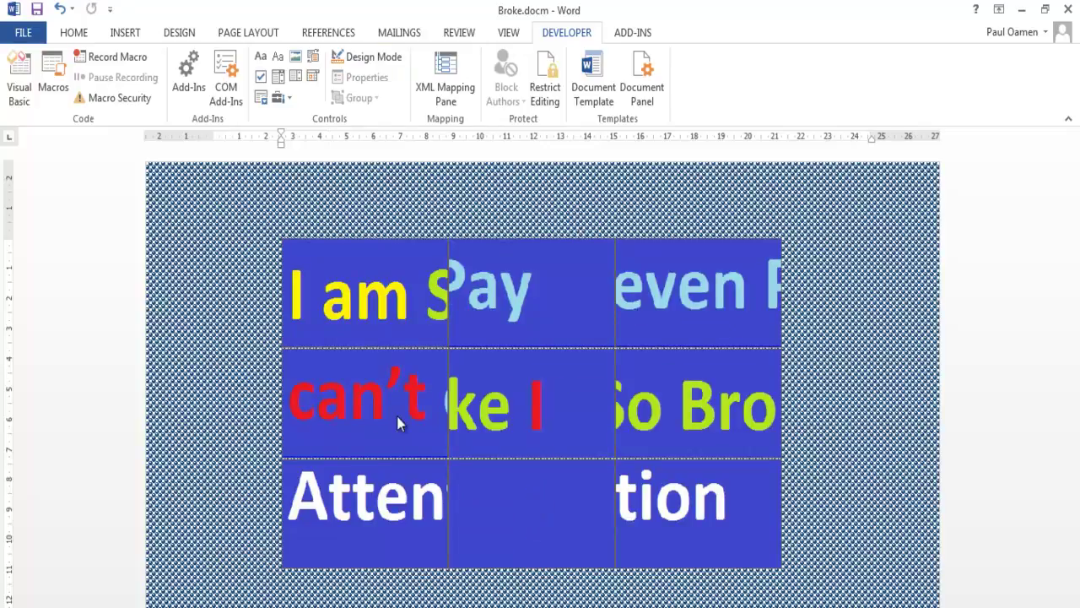
{"action": "left_click", "coordinate": [375, 510]}
{"action": "left_click", "coordinate": [352, 419]}
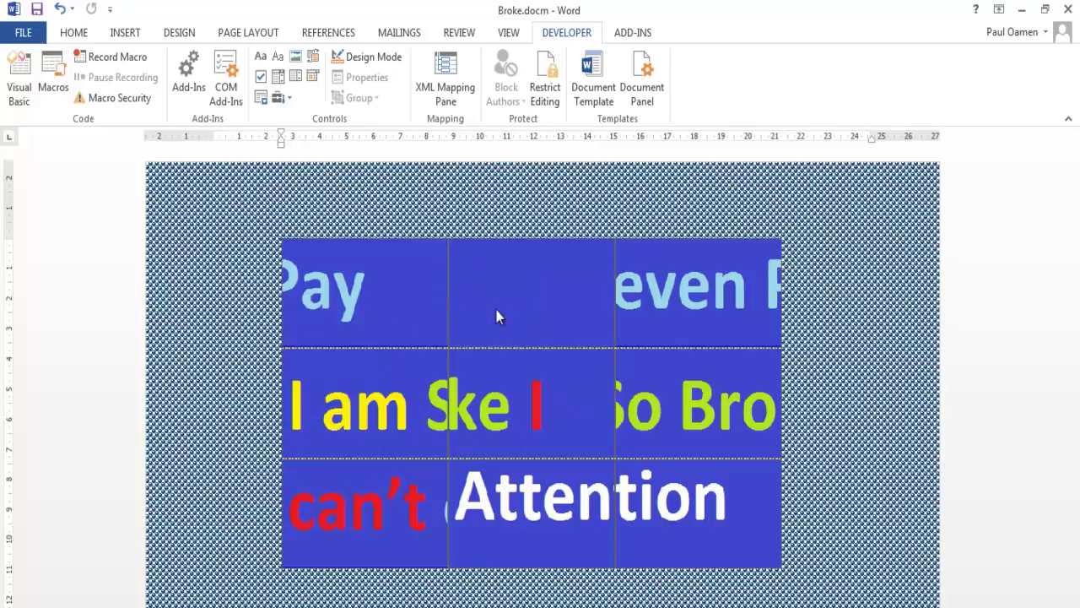
Step: Rearrange the tiles so that "So Bro" fills the top-middle cell and "ke I" fills the top-right cell of the puzzle
{"action": "left_click", "coordinate": [500, 407]}
{"action": "left_click", "coordinate": [687, 421]}
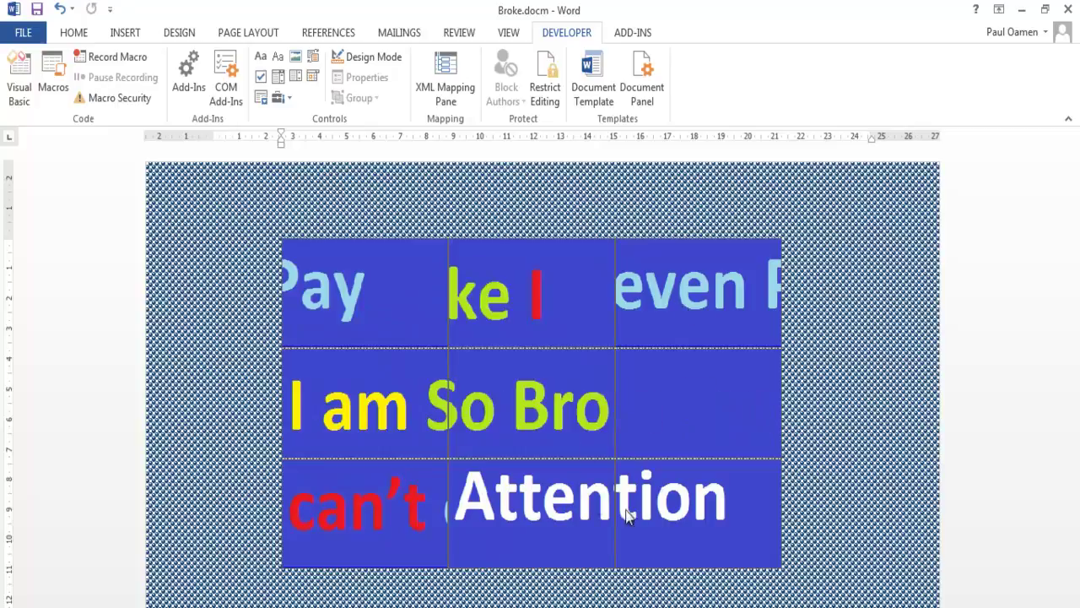
{"action": "left_click", "coordinate": [658, 515]}
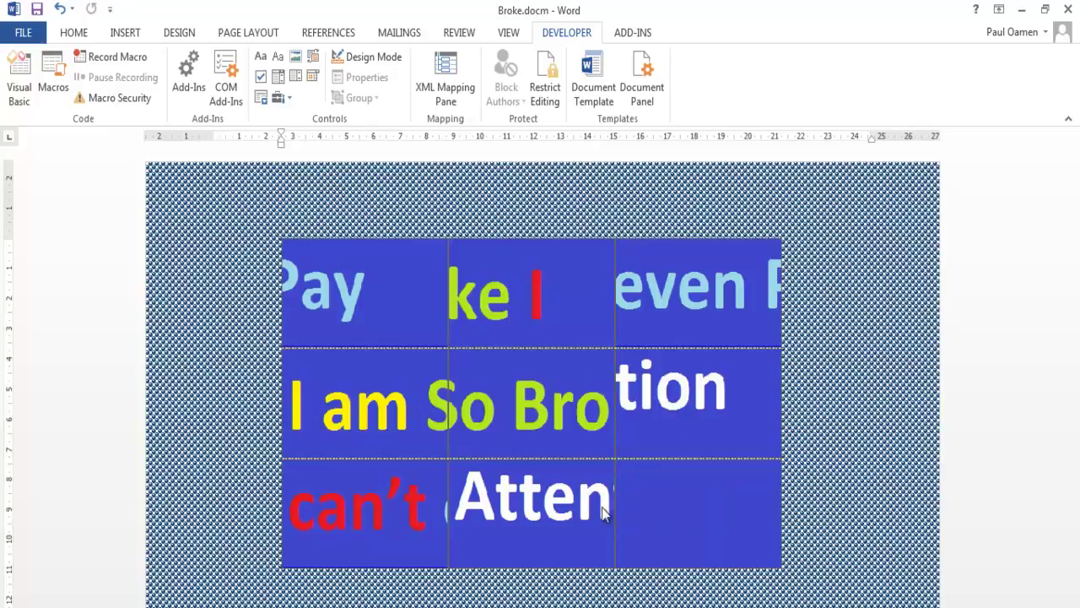
{"action": "left_click", "coordinate": [686, 420]}
{"action": "left_click", "coordinate": [701, 278]}
{"action": "left_click", "coordinate": [544, 285]}
{"action": "left_click", "coordinate": [537, 408]}
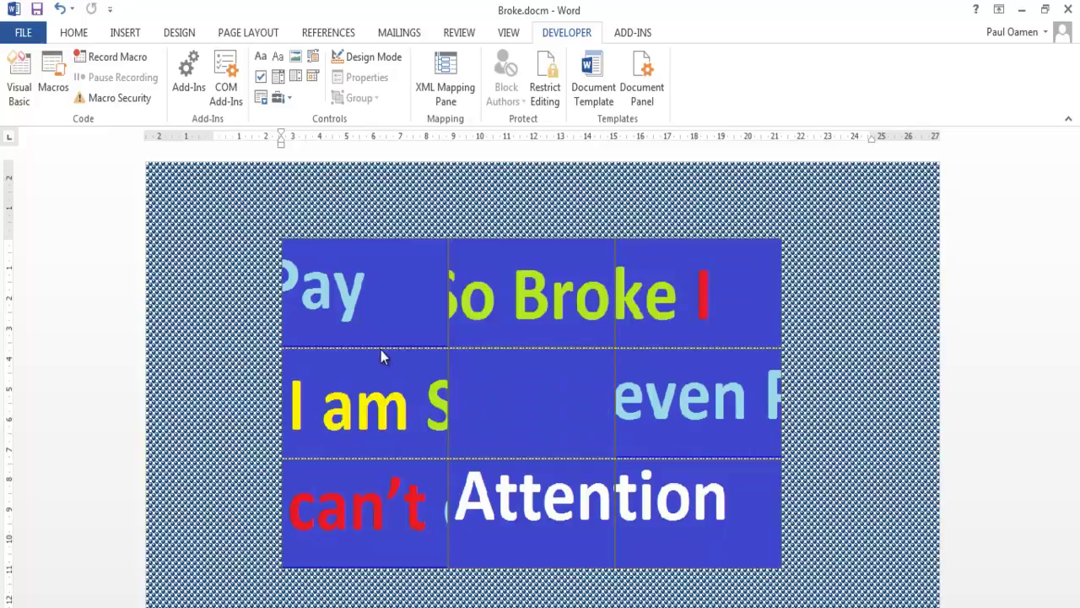
Step: Return the "I am S" tile to the top-left cell and solve the puzzle to read "I am So Broke I can't even Pay Attention"
{"action": "left_click", "coordinate": [375, 371]}
{"action": "left_click", "coordinate": [357, 311]}
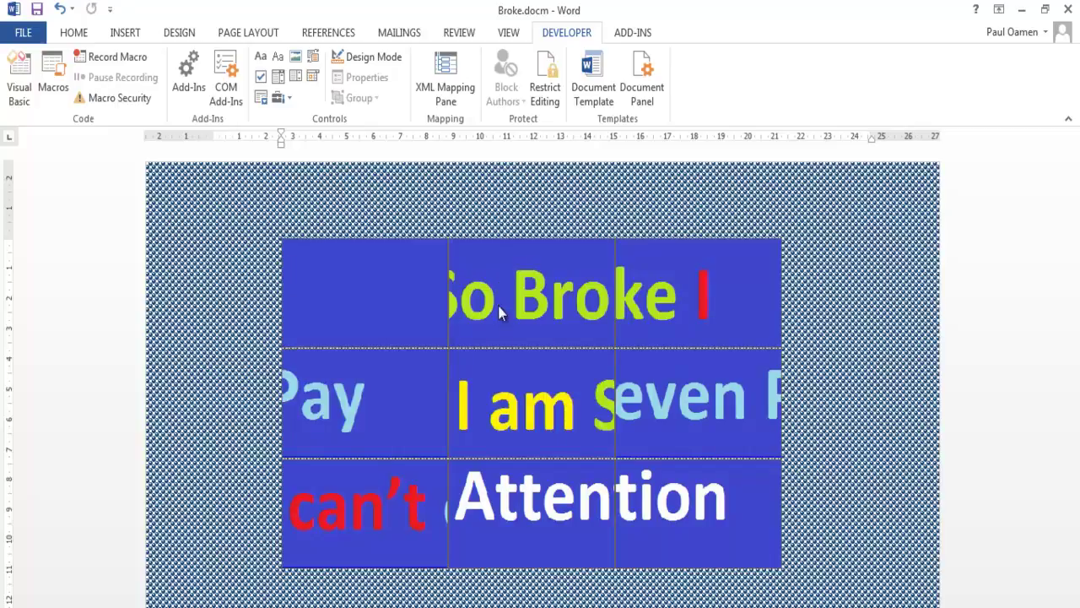
{"action": "left_click", "coordinate": [498, 306]}
{"action": "left_click", "coordinate": [498, 402]}
{"action": "left_click", "coordinate": [390, 397]}
{"action": "left_click", "coordinate": [385, 303]}
{"action": "left_click", "coordinate": [462, 309]}
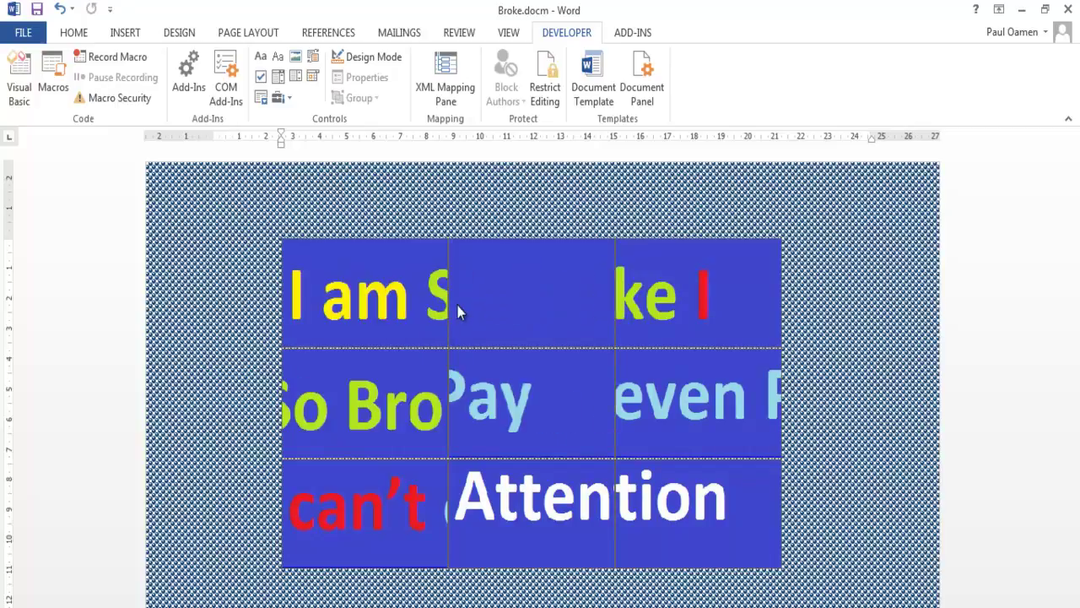
{"action": "left_click", "coordinate": [689, 414]}
{"action": "left_click", "coordinate": [637, 519]}
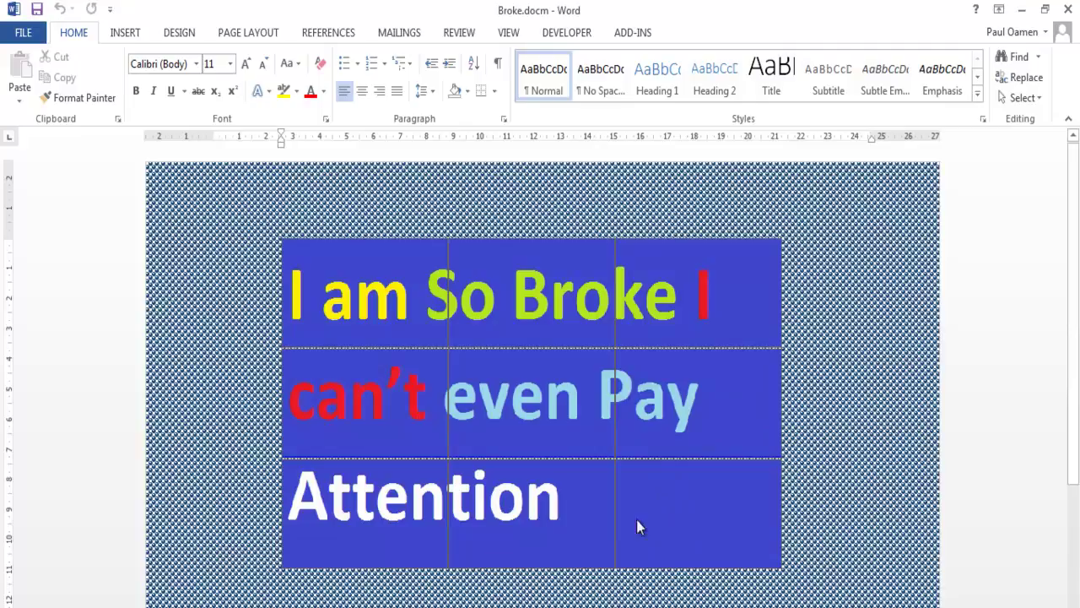